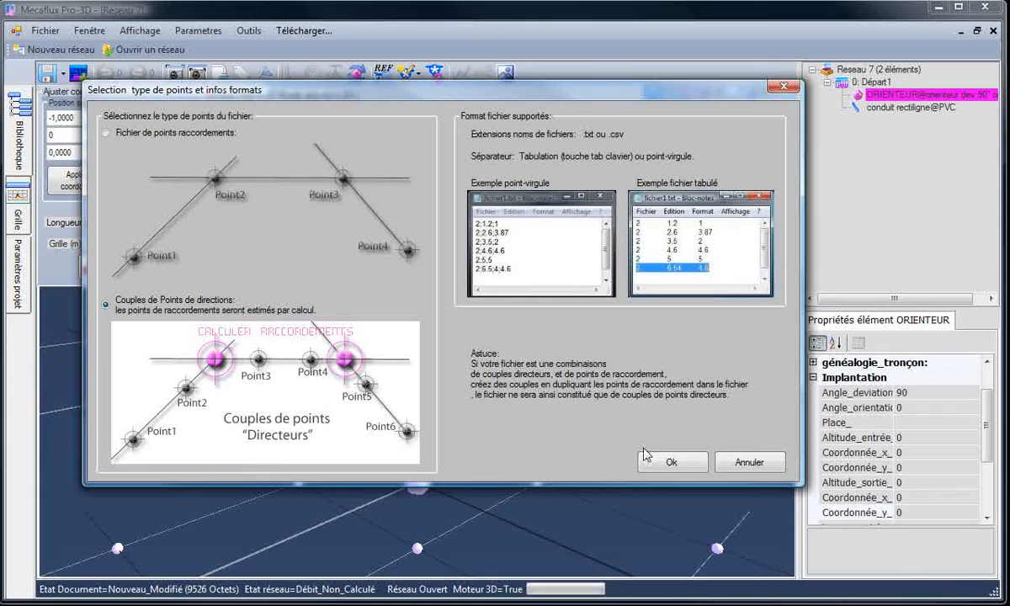
- Load the survey file saint remy txt.txt as pairs of direction points for the conduit being adjusted
{"action": "left_click", "coordinate": [666, 464]}
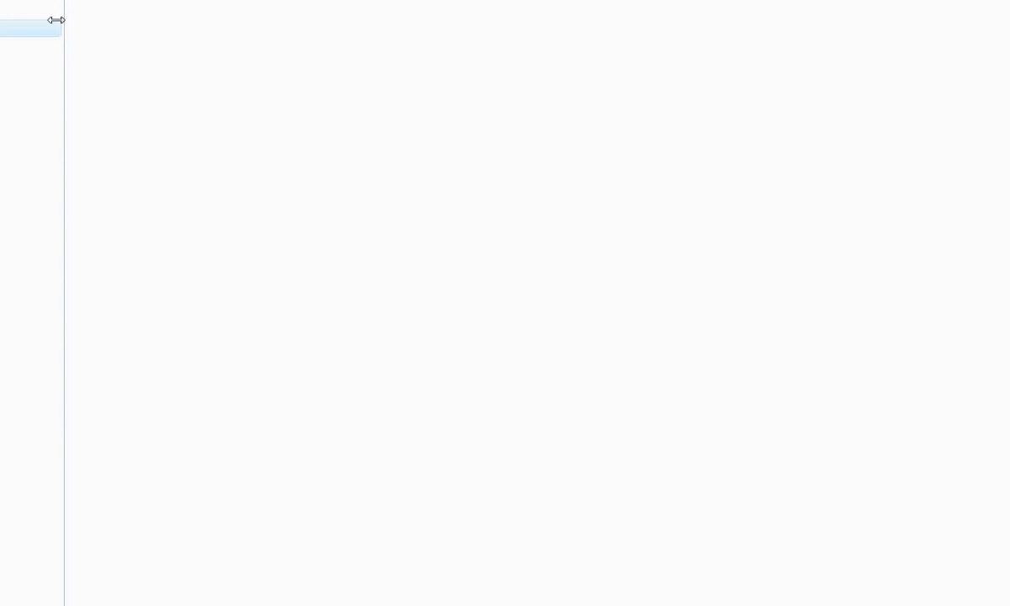
{"action": "left_click", "coordinate": [25, 28]}
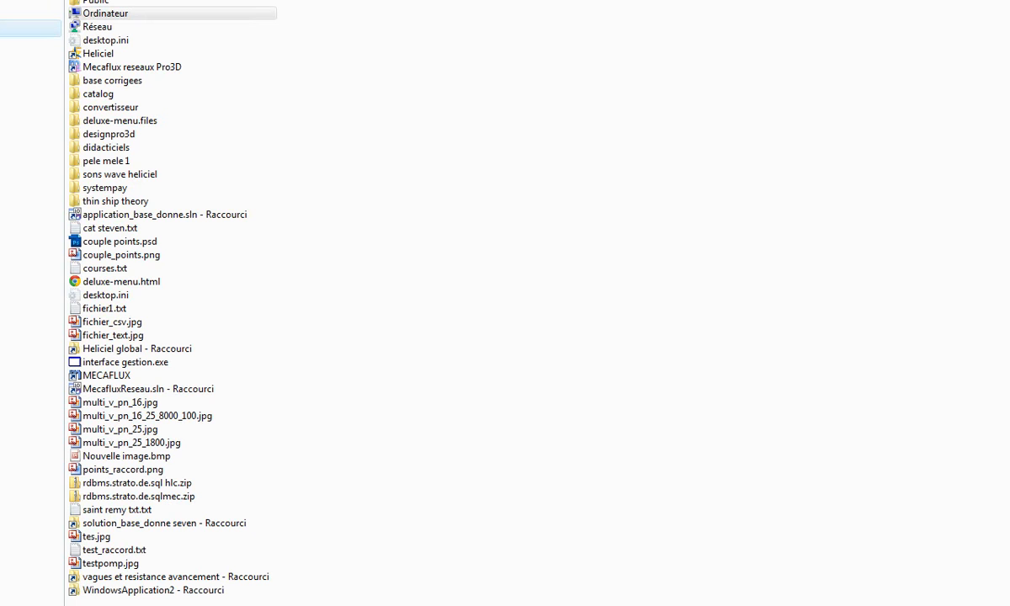
{"action": "left_click", "coordinate": [109, 510]}
{"action": "double_click", "coordinate": [109, 511]}
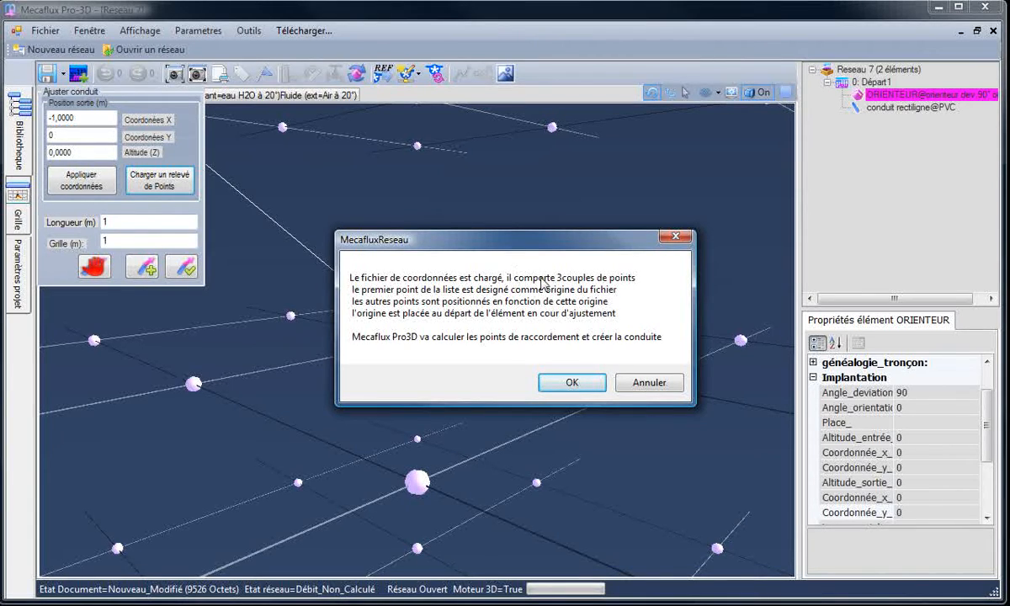
- Accept the connection point calculation and acknowledge the sighting gap notices to create the pipeline from the loaded points
{"action": "left_click_drag", "start_coordinate": [538, 239], "coordinate": [517, 229]}
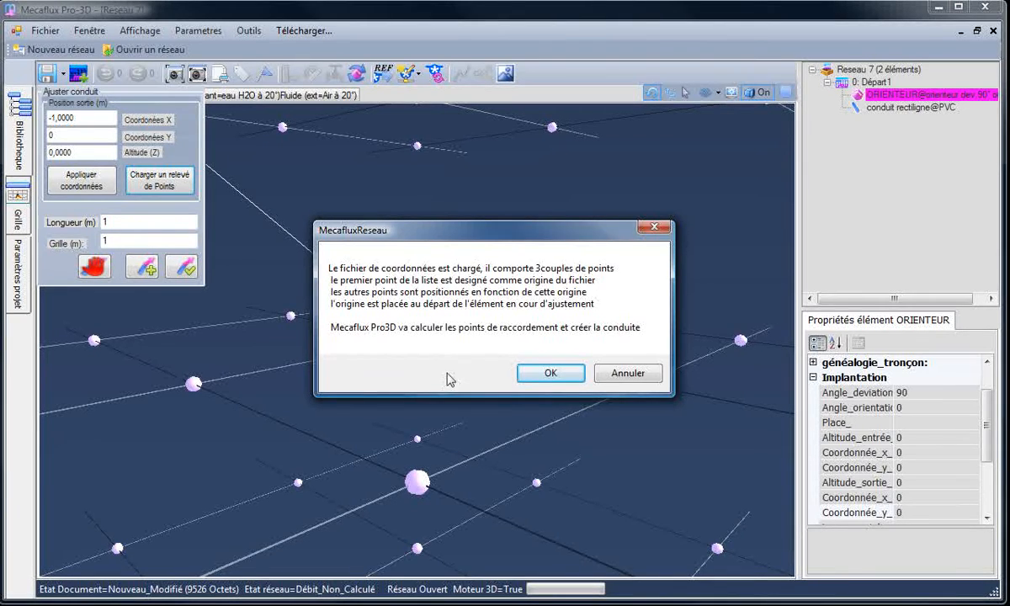
{"action": "left_click", "coordinate": [565, 376]}
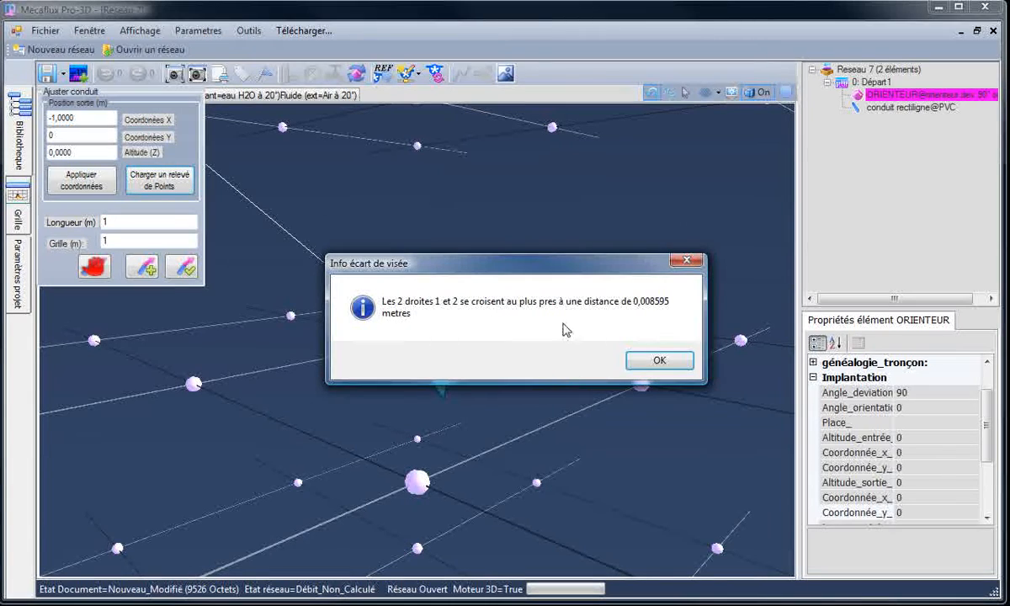
{"action": "left_click_drag", "start_coordinate": [561, 275], "coordinate": [625, 177]}
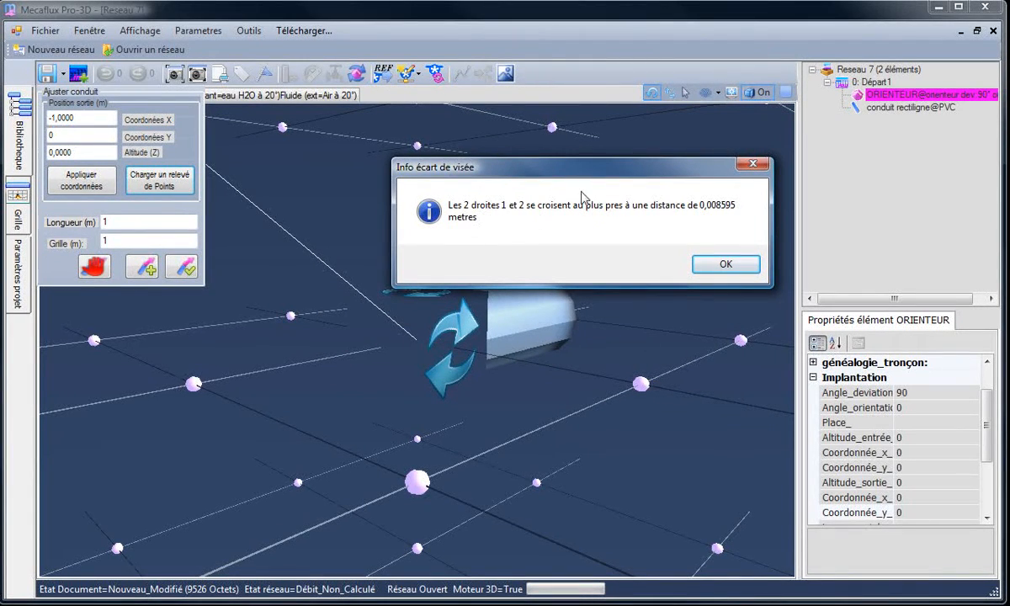
{"action": "left_click_drag", "start_coordinate": [598, 175], "coordinate": [541, 164]}
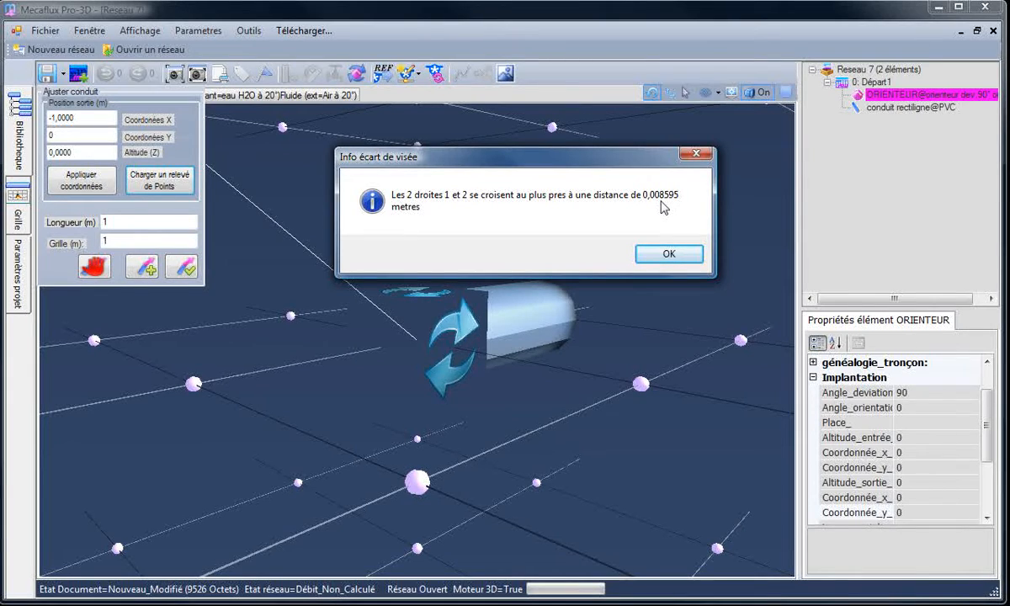
{"action": "left_click", "coordinate": [668, 256]}
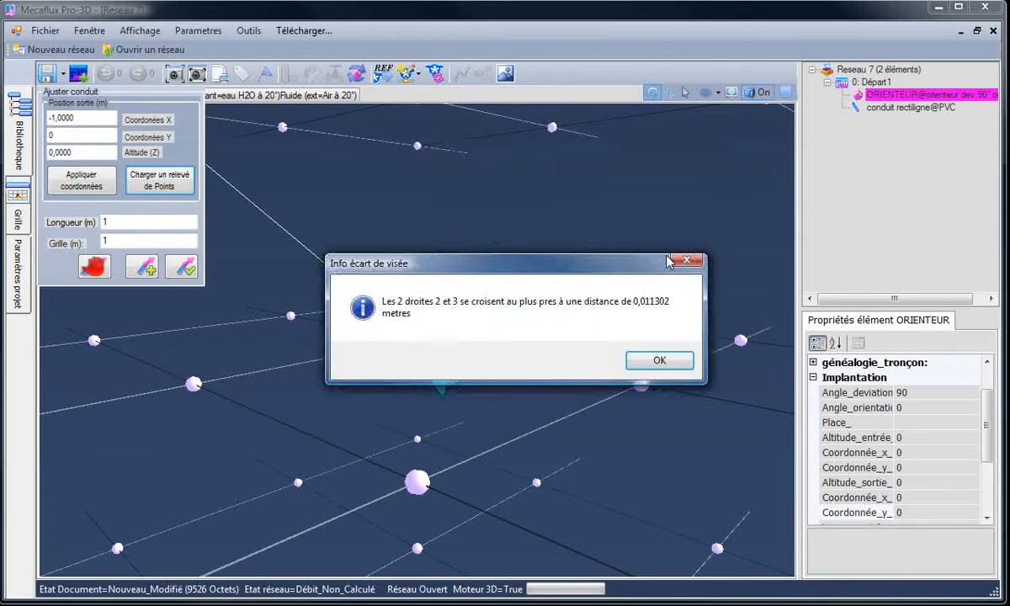
{"action": "left_click", "coordinate": [656, 361]}
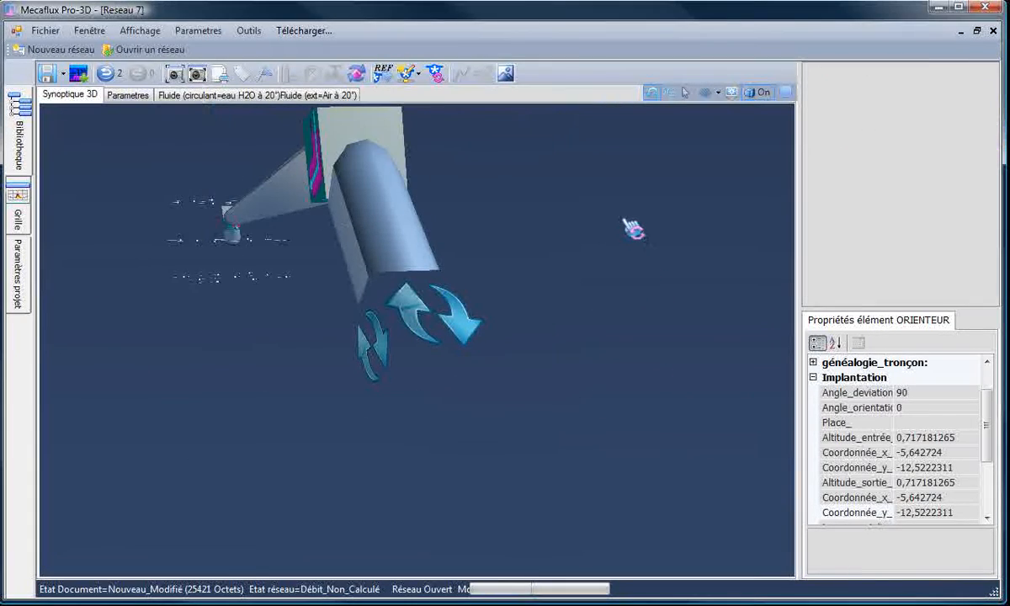
- Recentre the 3D view on the outlet of the last straight conduit in the network's Départ1 section
{"action": "left_click_drag", "start_coordinate": [601, 215], "coordinate": [555, 214]}
{"action": "scroll", "coordinate": [562, 215], "scroll_direction": "down", "scroll_amount": 5}
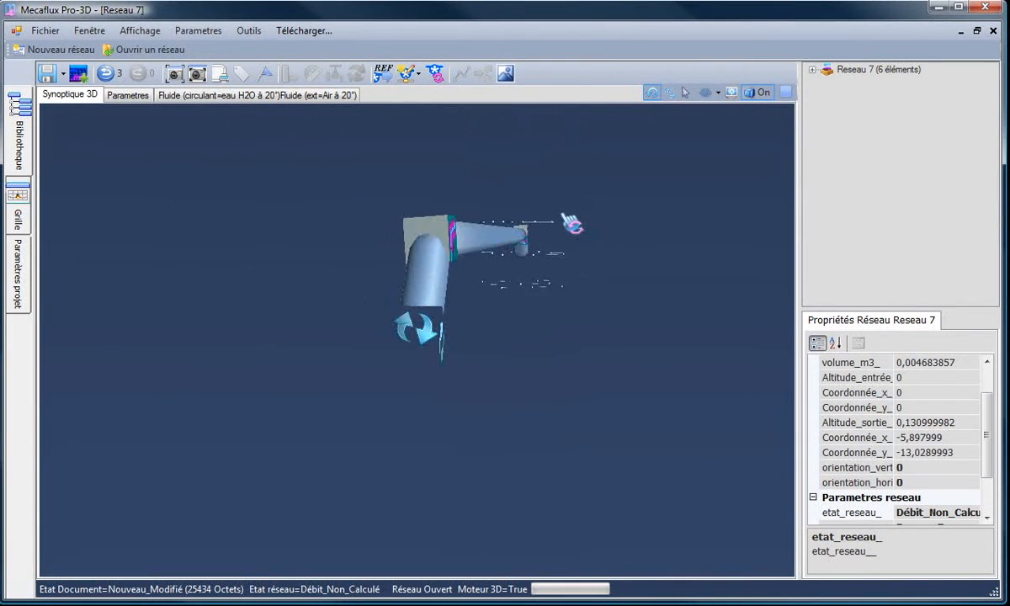
{"action": "left_click_drag", "start_coordinate": [584, 266], "coordinate": [773, 252]}
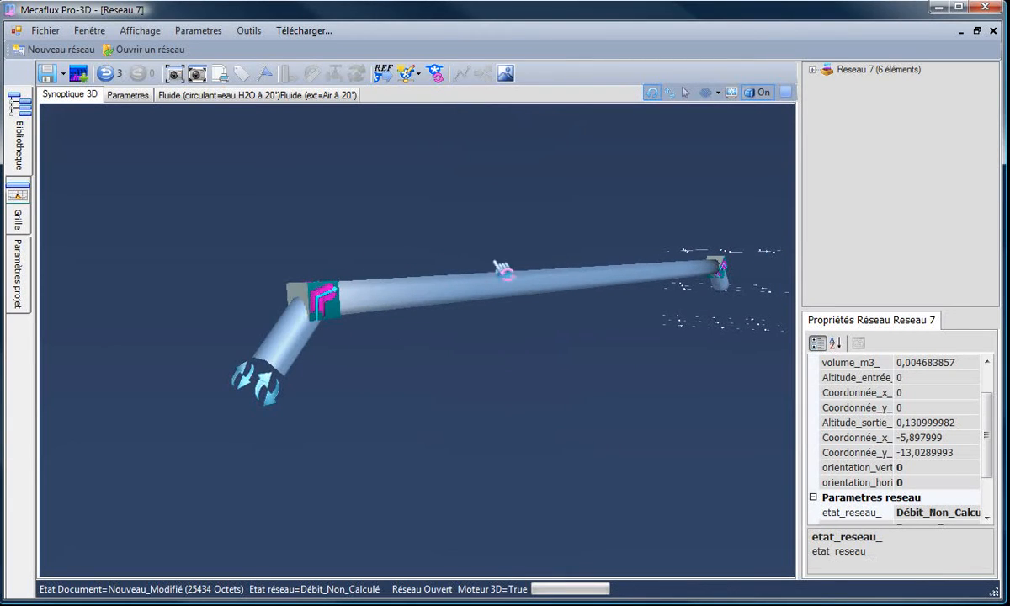
{"action": "left_click_drag", "start_coordinate": [711, 354], "coordinate": [730, 347]}
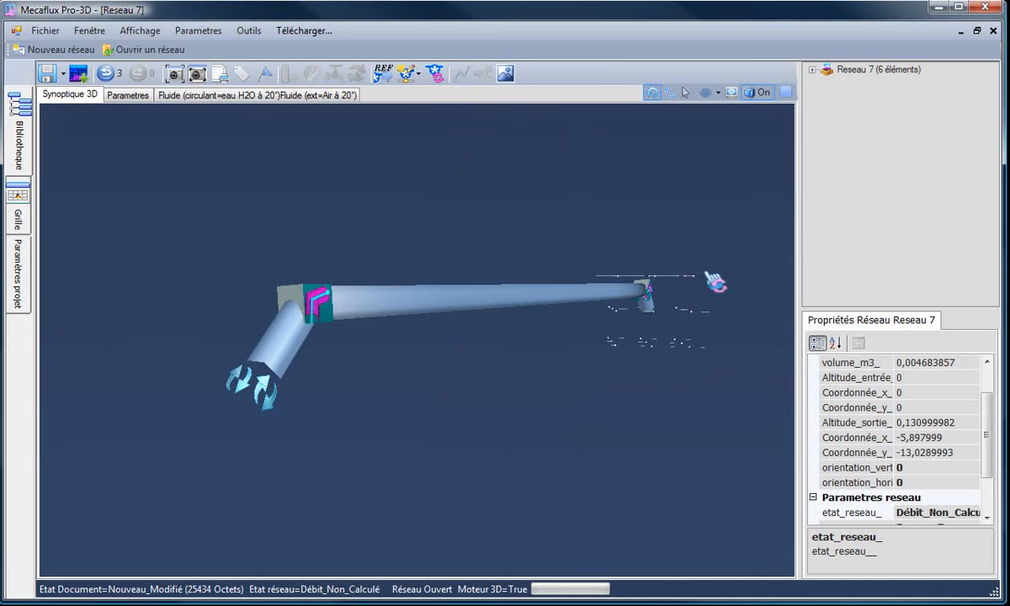
{"action": "left_click_drag", "start_coordinate": [712, 282], "coordinate": [724, 283]}
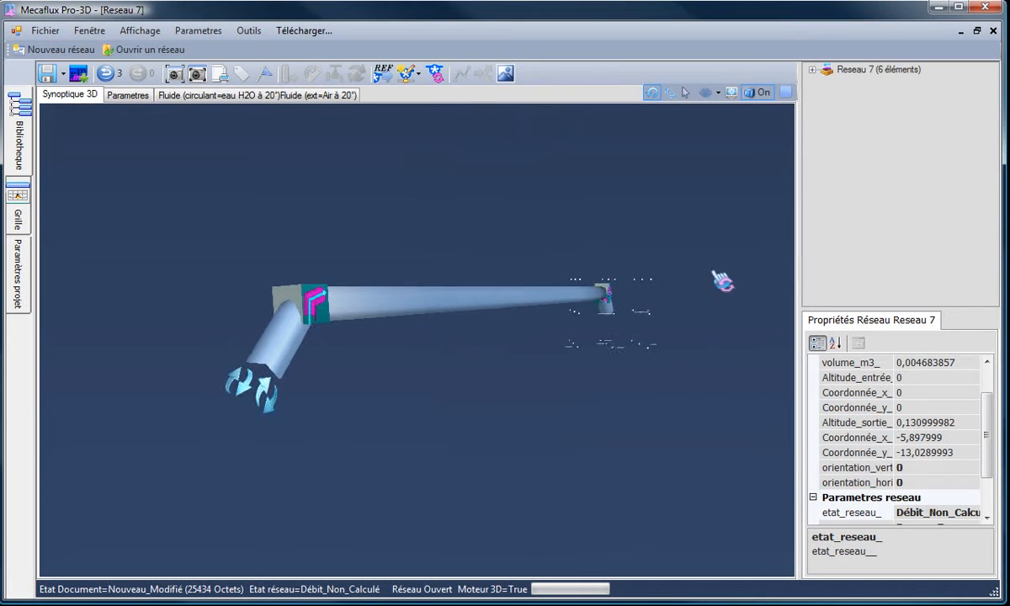
{"action": "left_click", "coordinate": [827, 84]}
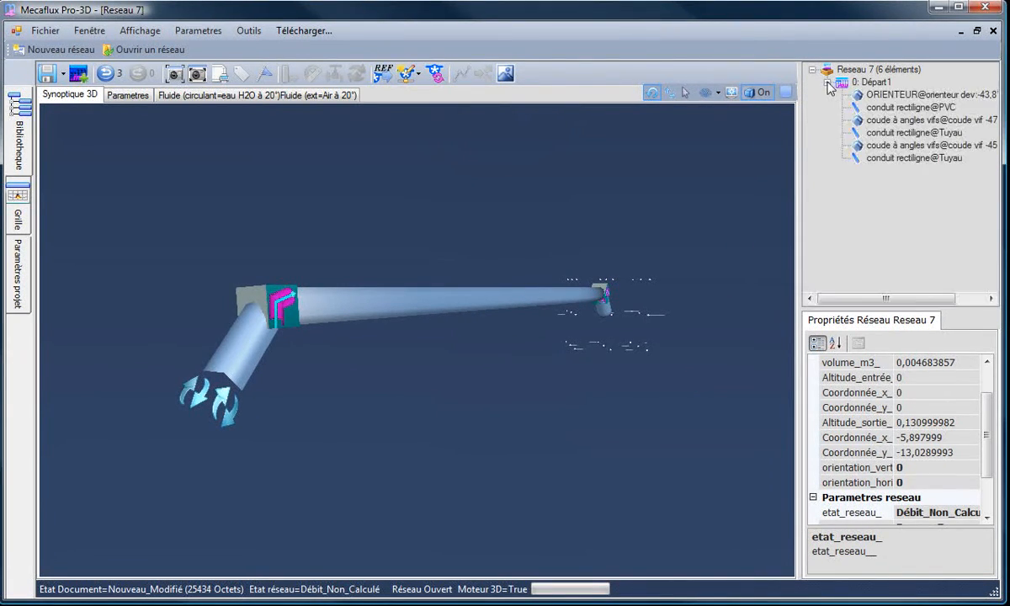
{"action": "left_click", "coordinate": [892, 158]}
{"action": "right_click", "coordinate": [866, 160]}
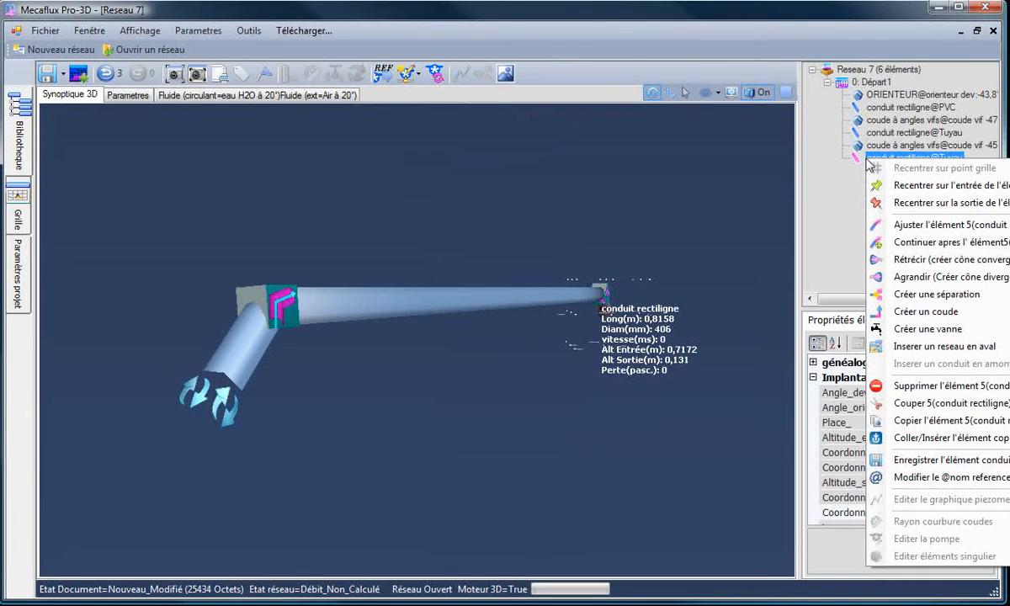
{"action": "left_click", "coordinate": [907, 205]}
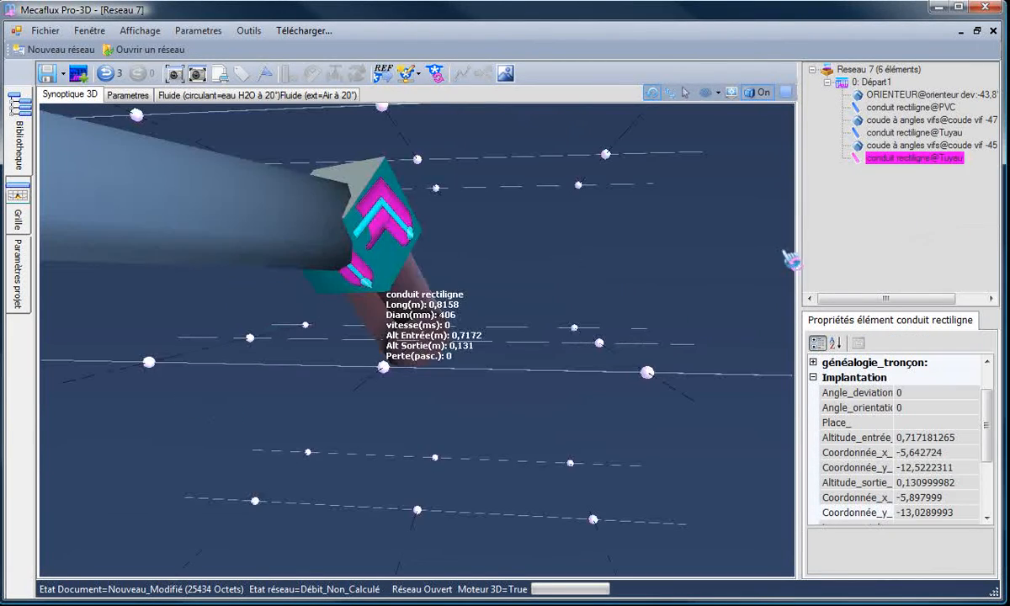
- Create a 90° separation at the end of the last straight conduit
{"action": "left_click", "coordinate": [538, 352]}
{"action": "left_click_drag", "start_coordinate": [511, 360], "coordinate": [380, 349]}
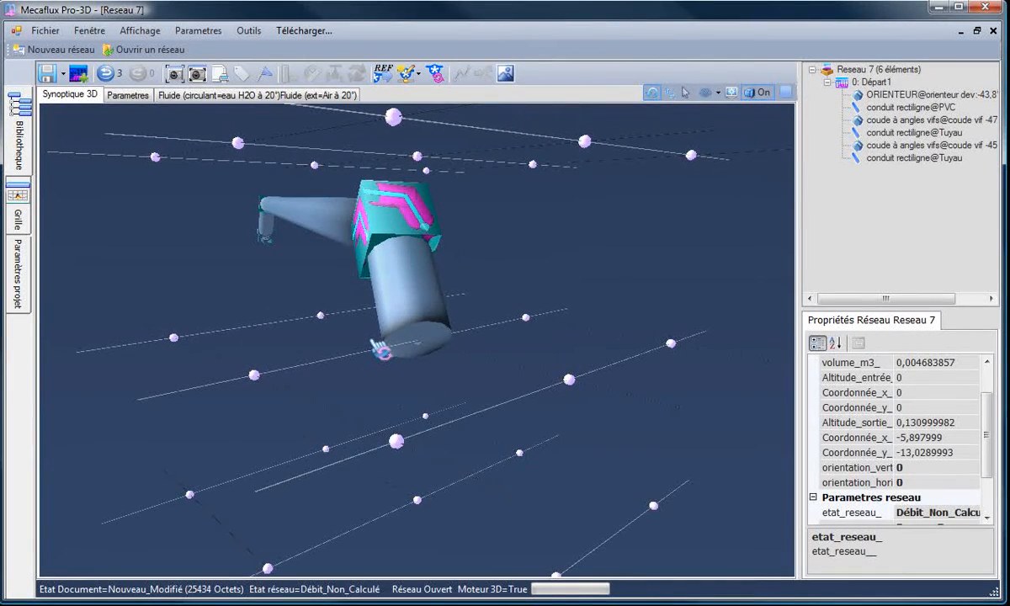
{"action": "left_click_drag", "start_coordinate": [358, 417], "coordinate": [403, 420]}
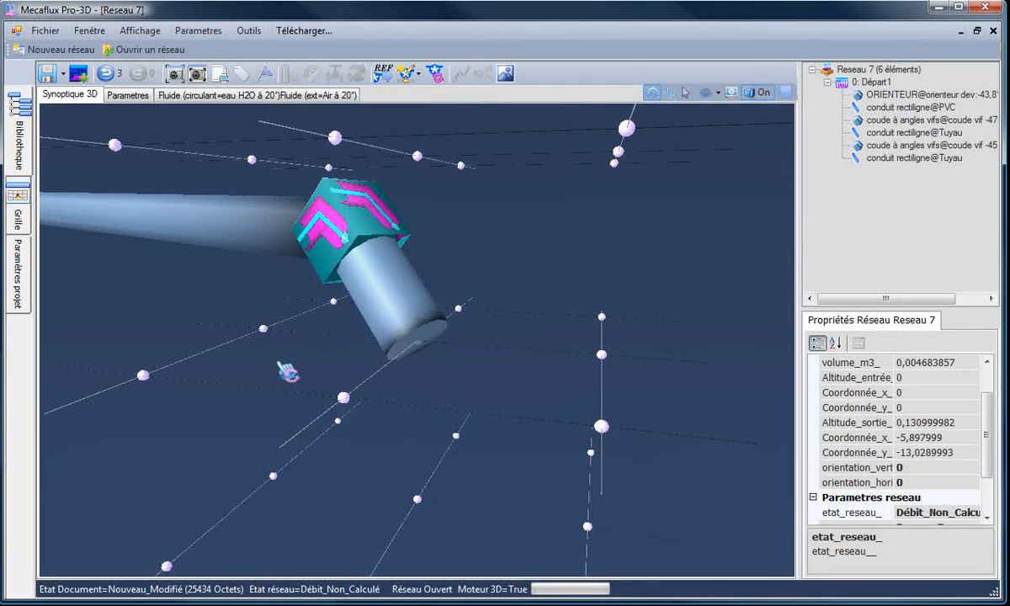
{"action": "left_click_drag", "start_coordinate": [284, 371], "coordinate": [367, 375]}
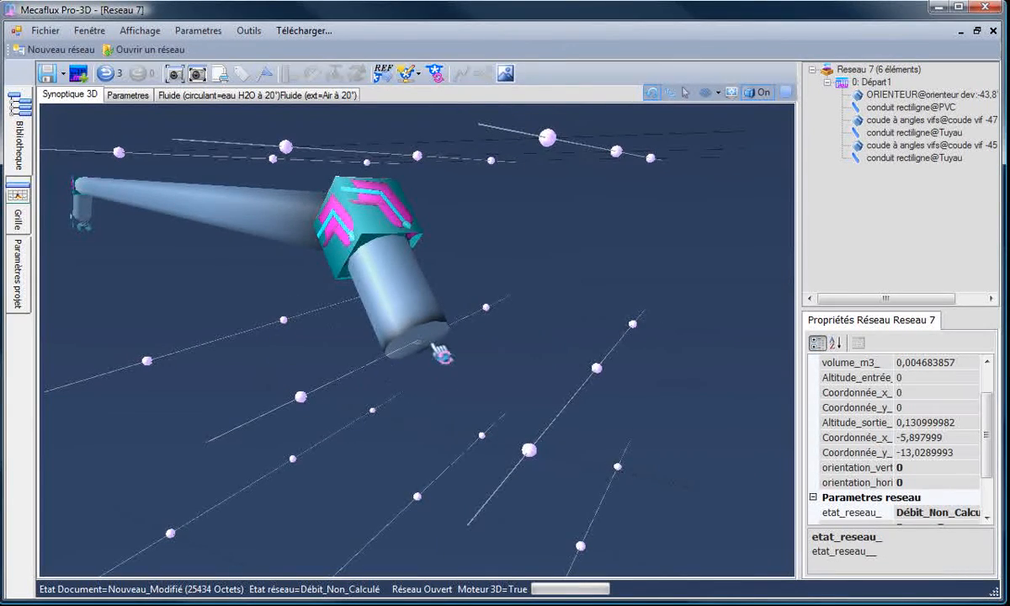
{"action": "left_click_drag", "start_coordinate": [439, 353], "coordinate": [263, 380]}
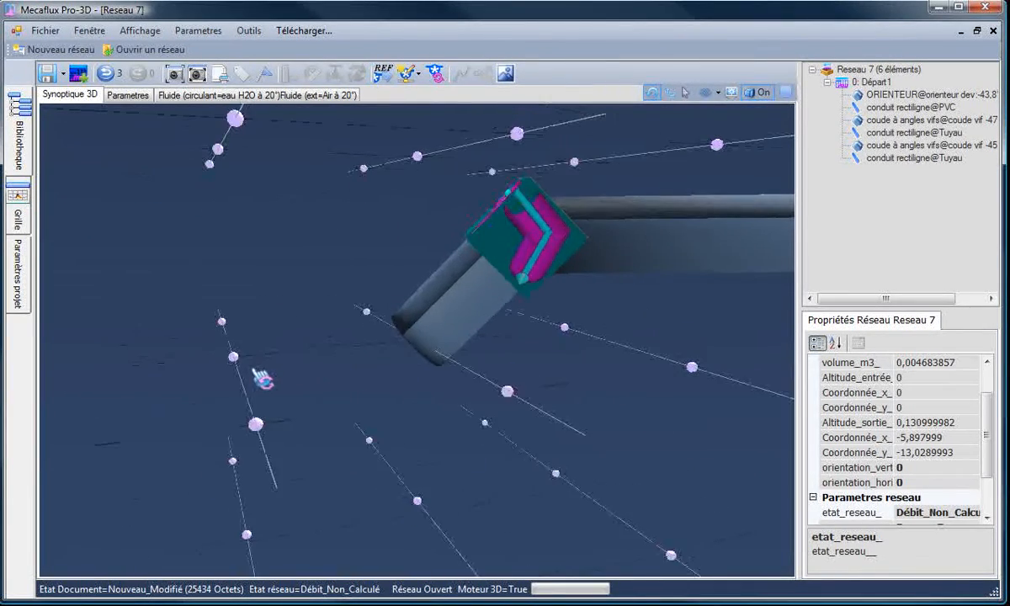
{"action": "left_click", "coordinate": [431, 345]}
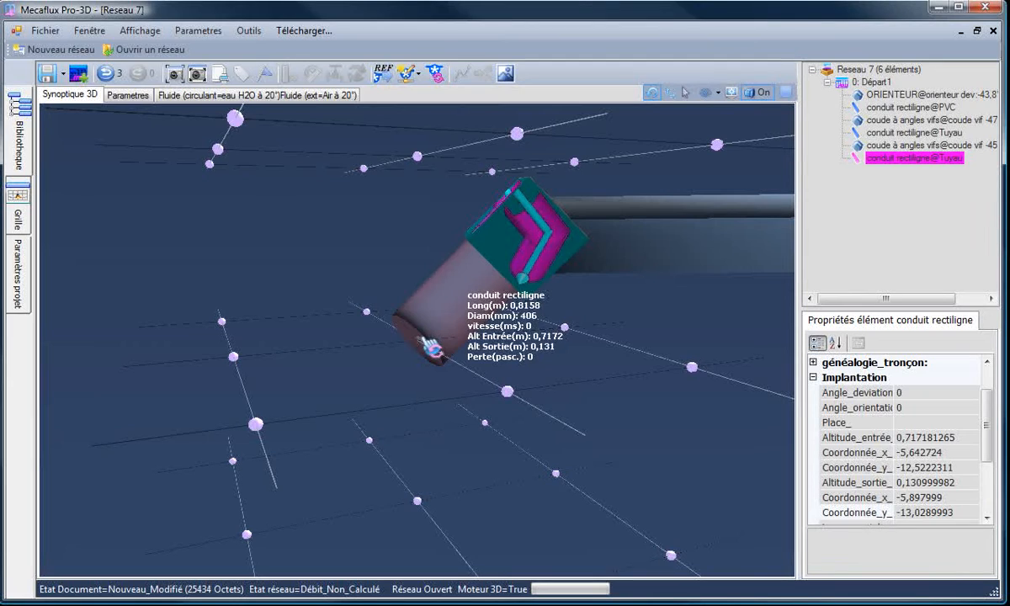
{"action": "right_click", "coordinate": [429, 345]}
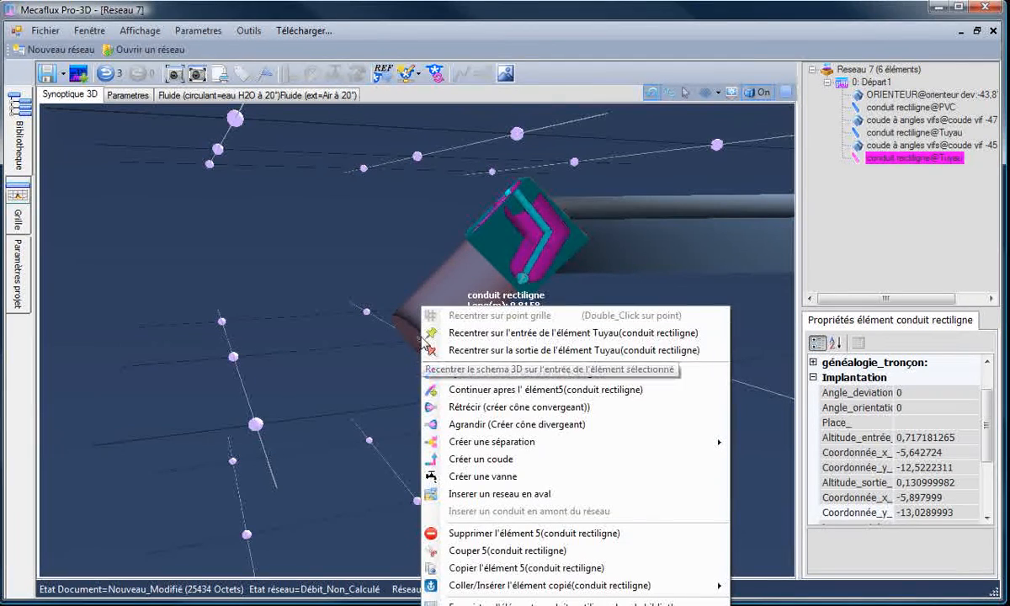
{"action": "mouse_move", "coordinate": [492, 442]}
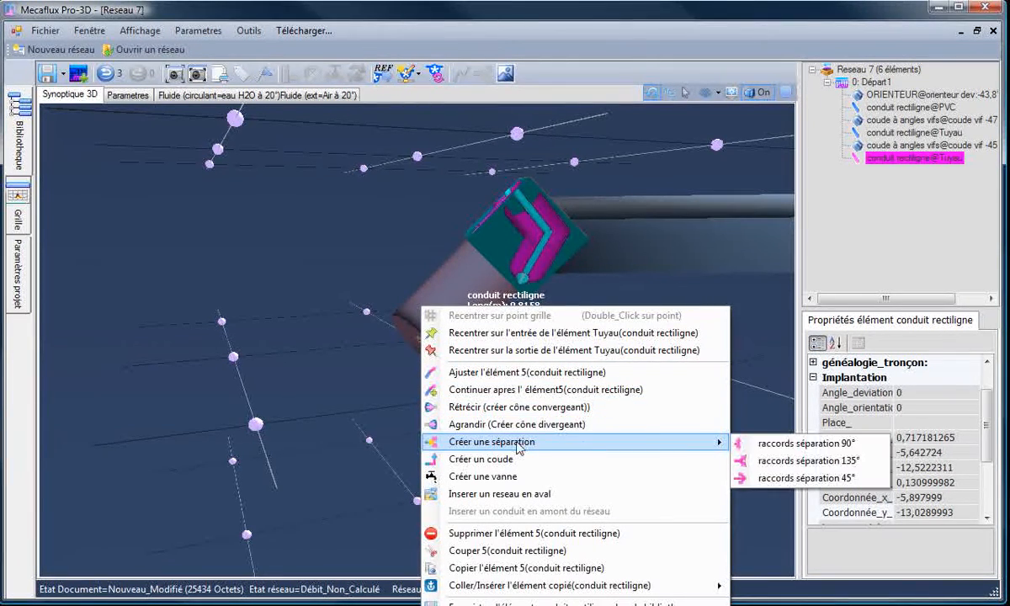
{"action": "left_click", "coordinate": [778, 444]}
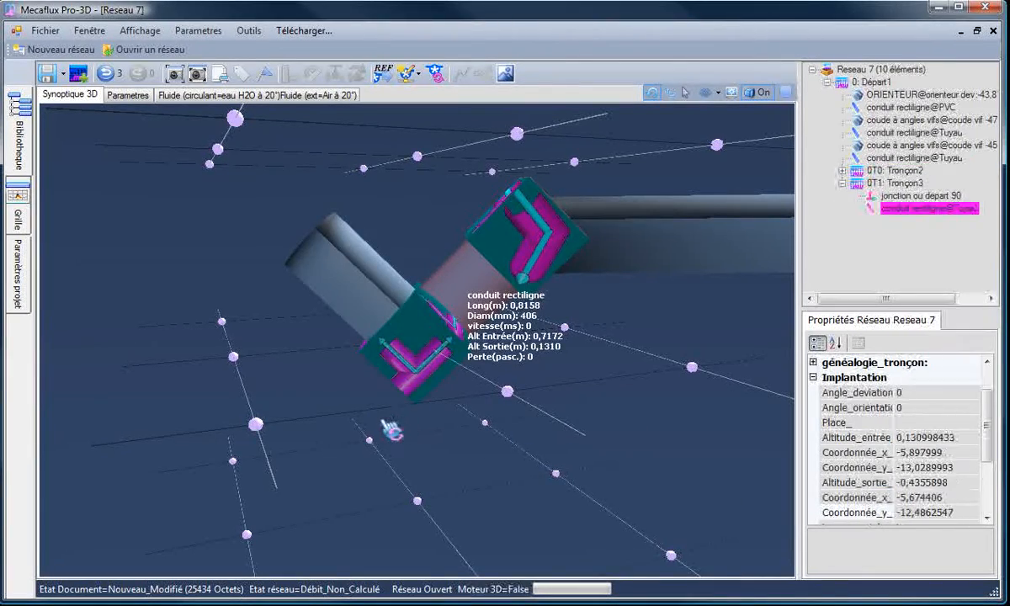
- Set the orientation of the 90° junction in Tronçon2 to 90°
{"action": "left_click_drag", "start_coordinate": [381, 441], "coordinate": [581, 429]}
{"action": "left_click_drag", "start_coordinate": [455, 466], "coordinate": [530, 454]}
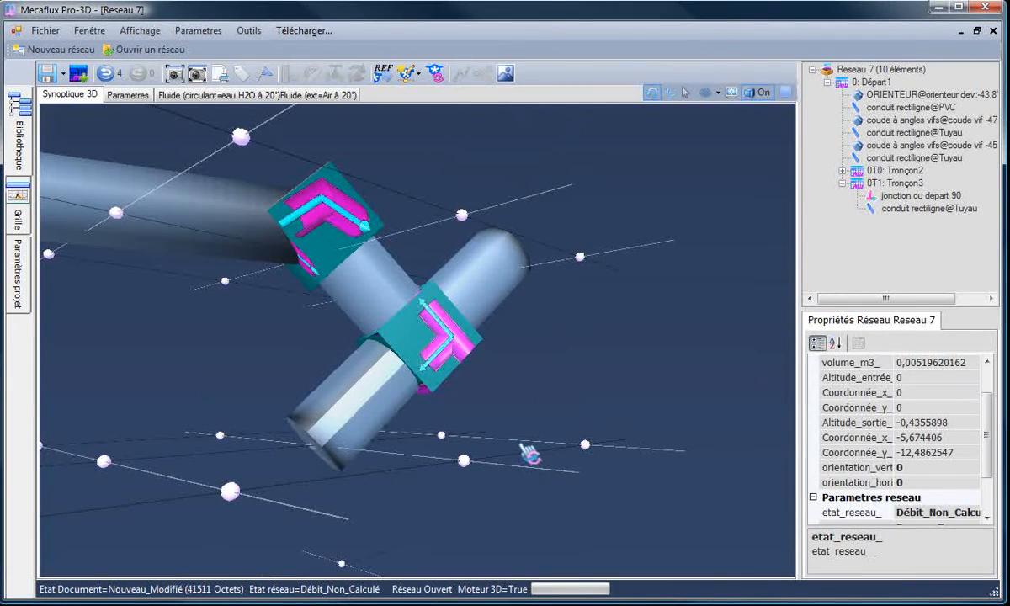
{"action": "left_click", "coordinate": [480, 299]}
{"action": "left_click", "coordinate": [886, 185]}
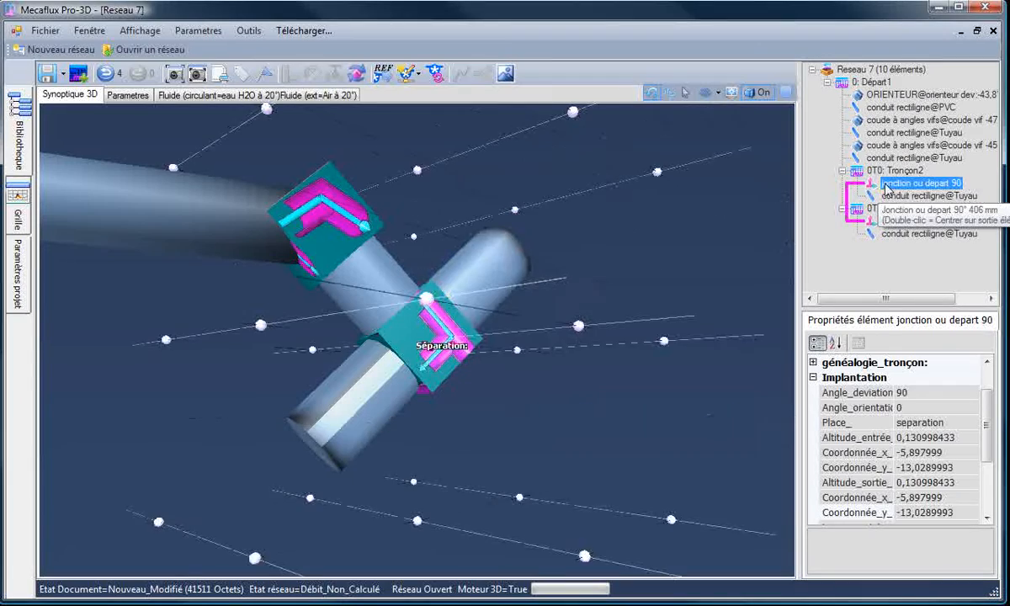
{"action": "left_click", "coordinate": [357, 74]}
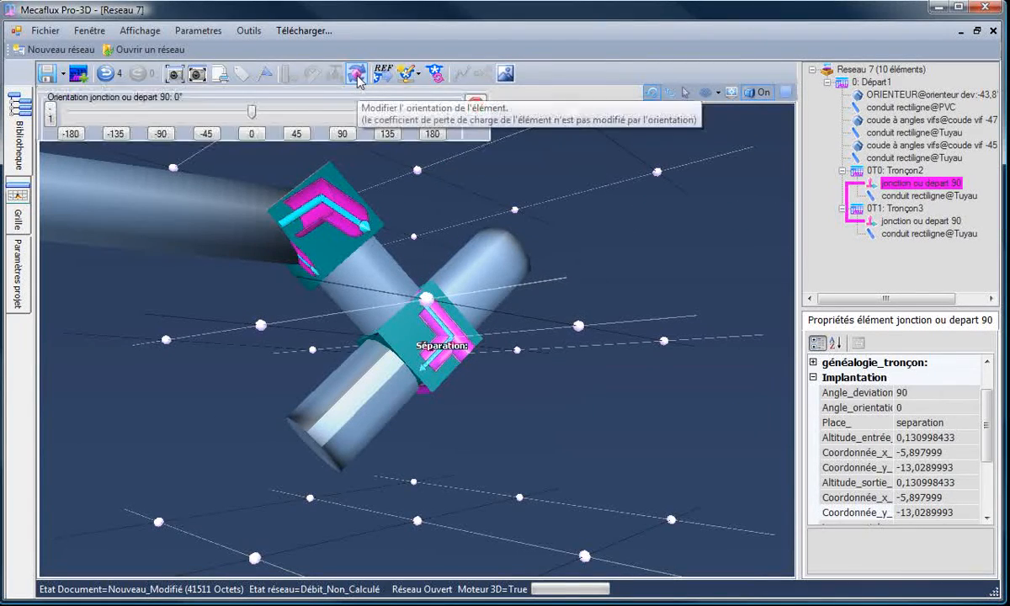
{"action": "left_click", "coordinate": [340, 134]}
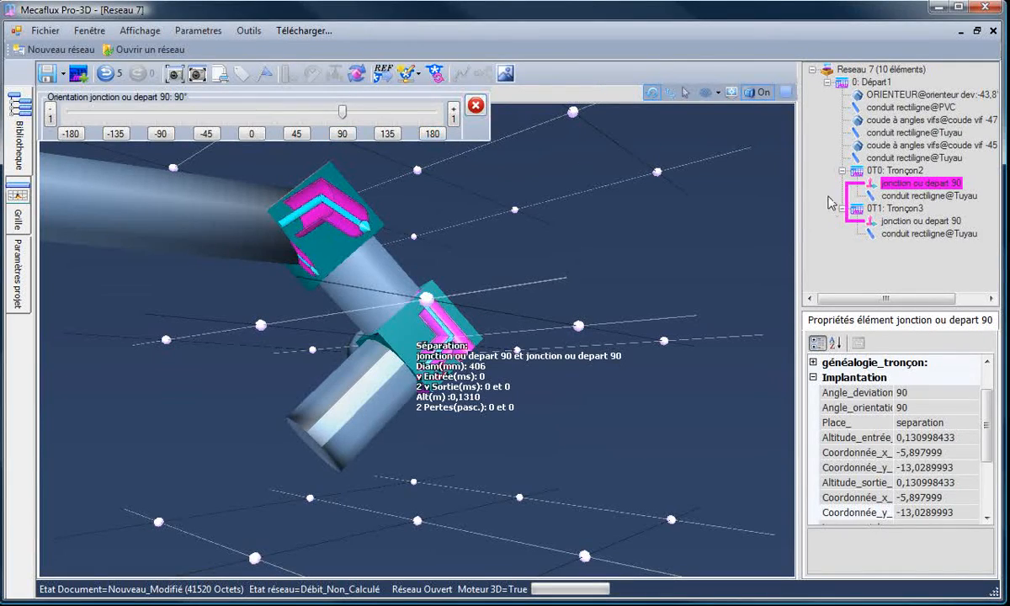
- Set the orientation of the 90° junction in Tronçon3 to -90° and finish the orientation changes
{"action": "left_click", "coordinate": [913, 221]}
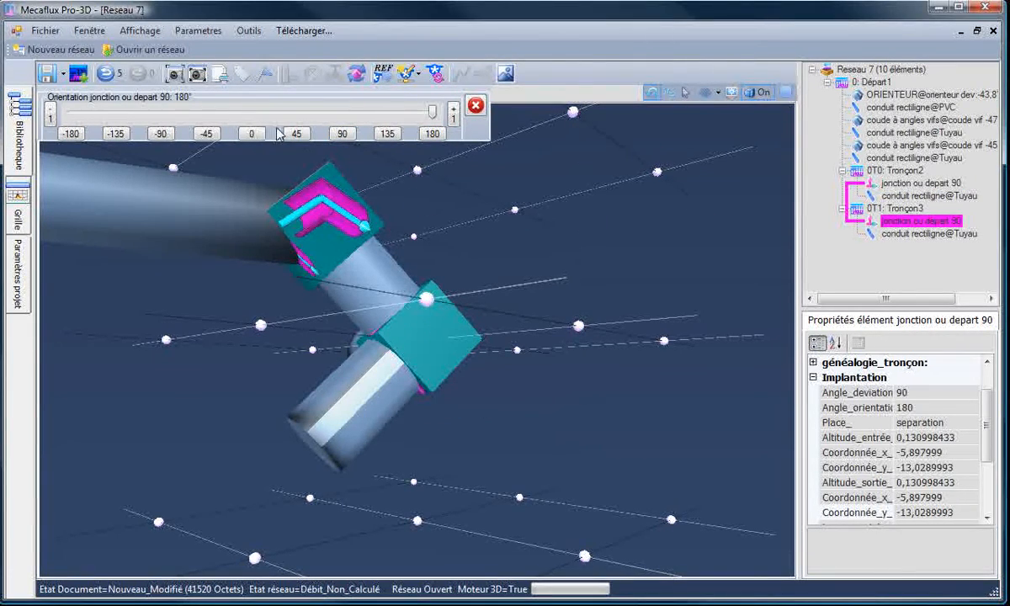
{"action": "left_click", "coordinate": [344, 137]}
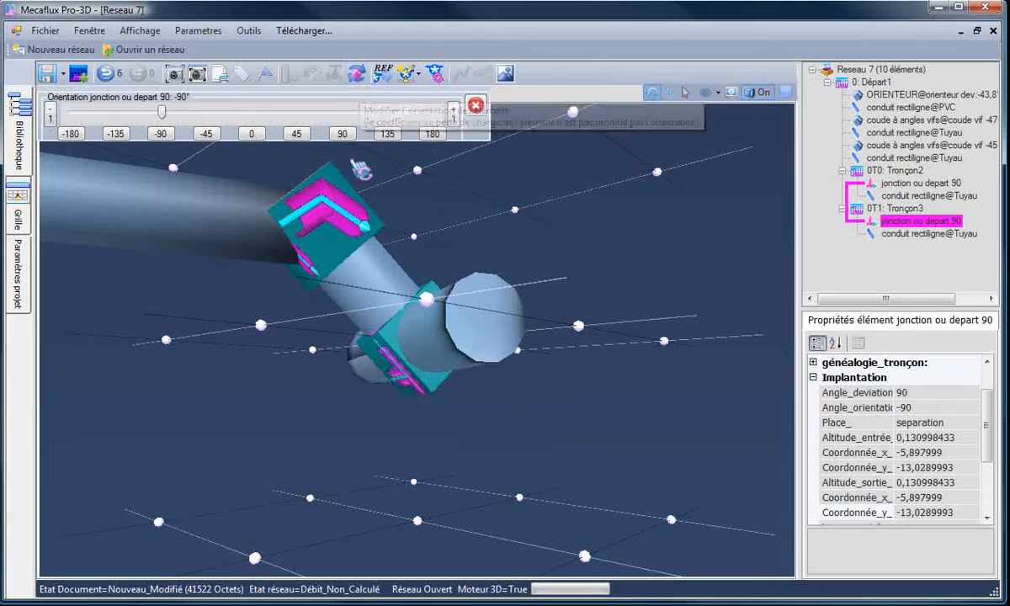
{"action": "left_click", "coordinate": [474, 105]}
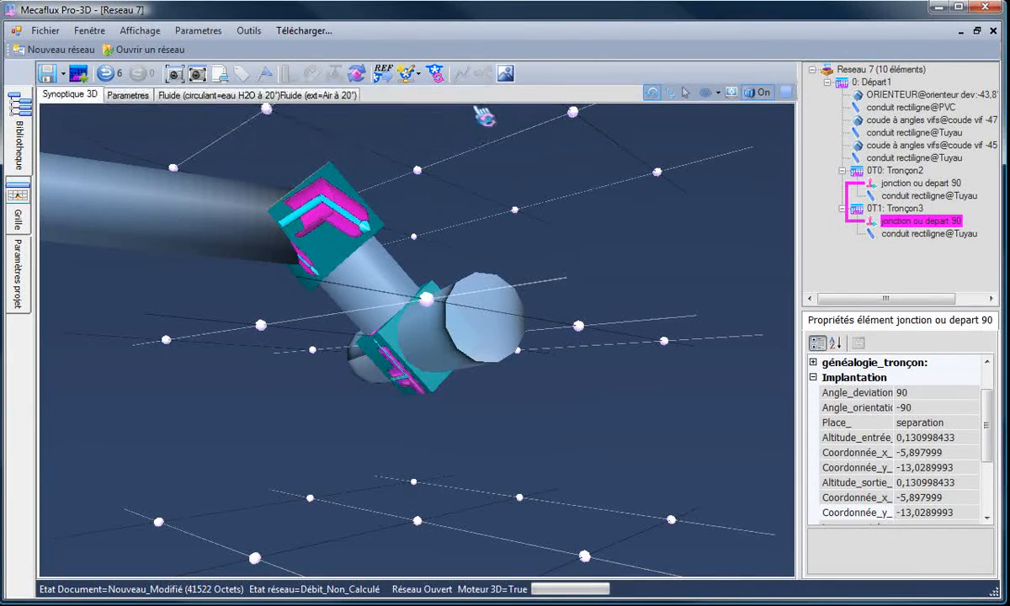
- Continue the network with a new conduit after the straight conduit in Tronçon3
{"action": "left_click", "coordinate": [523, 219]}
{"action": "left_click_drag", "start_coordinate": [522, 219], "coordinate": [290, 236]}
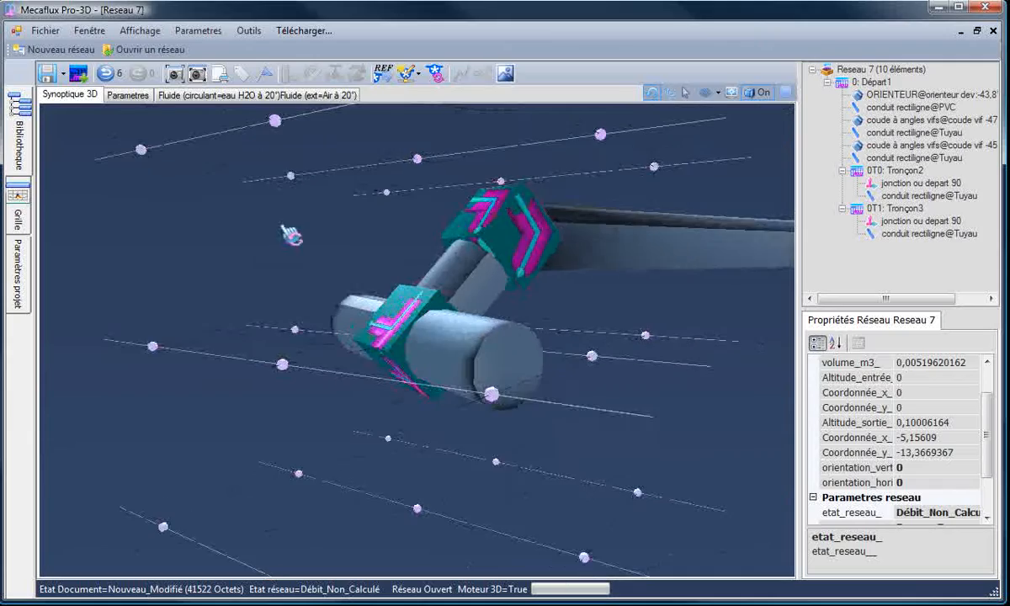
{"action": "left_click", "coordinate": [358, 327]}
{"action": "right_click", "coordinate": [355, 324]}
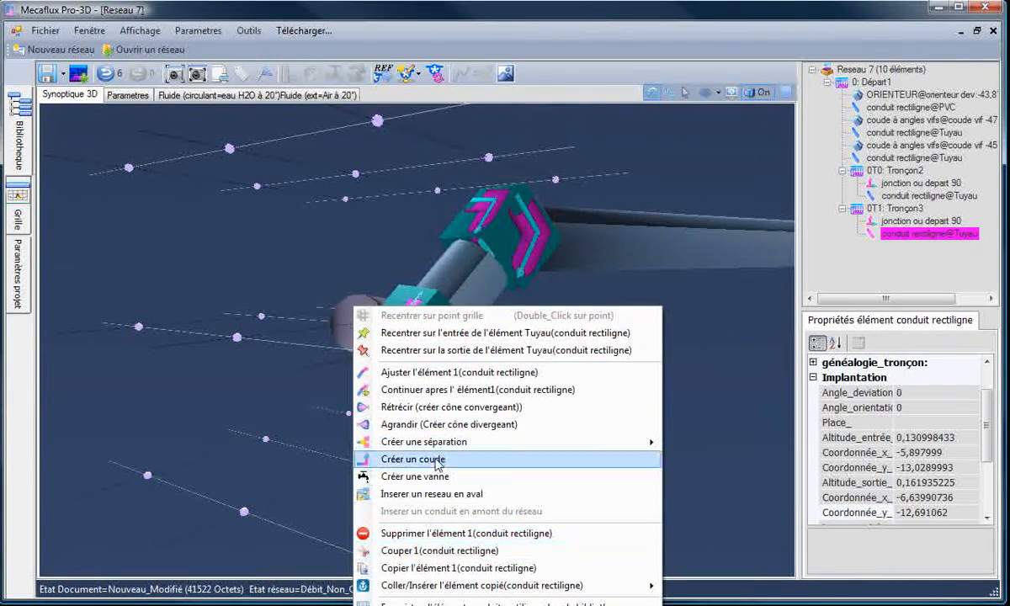
{"action": "left_click", "coordinate": [389, 390]}
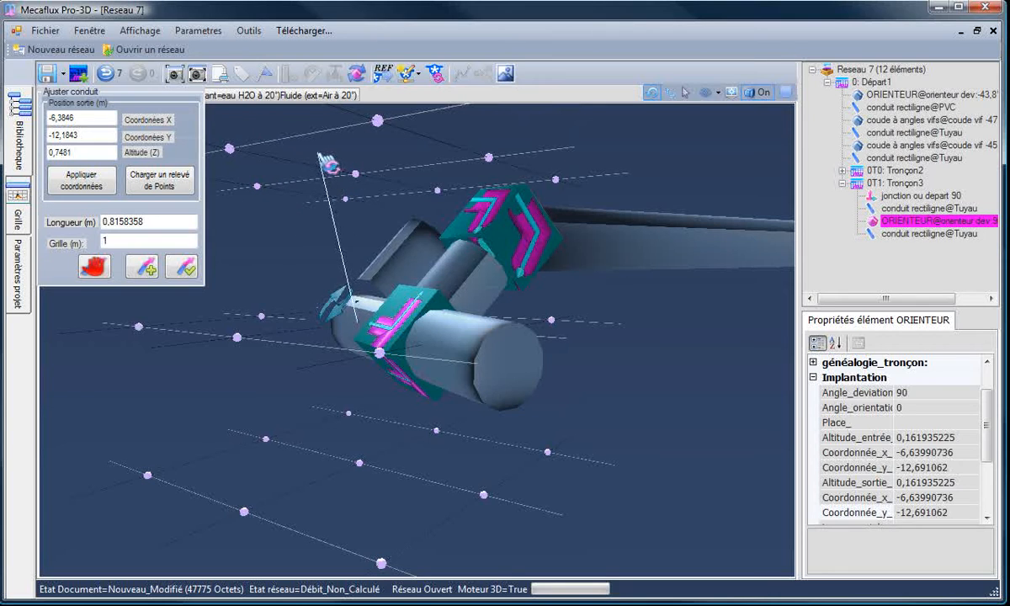
- Load the point survey saint remy txt.txt as direction point pairs and generate the Tronçon3 pipe run from it
{"action": "left_click", "coordinate": [158, 177]}
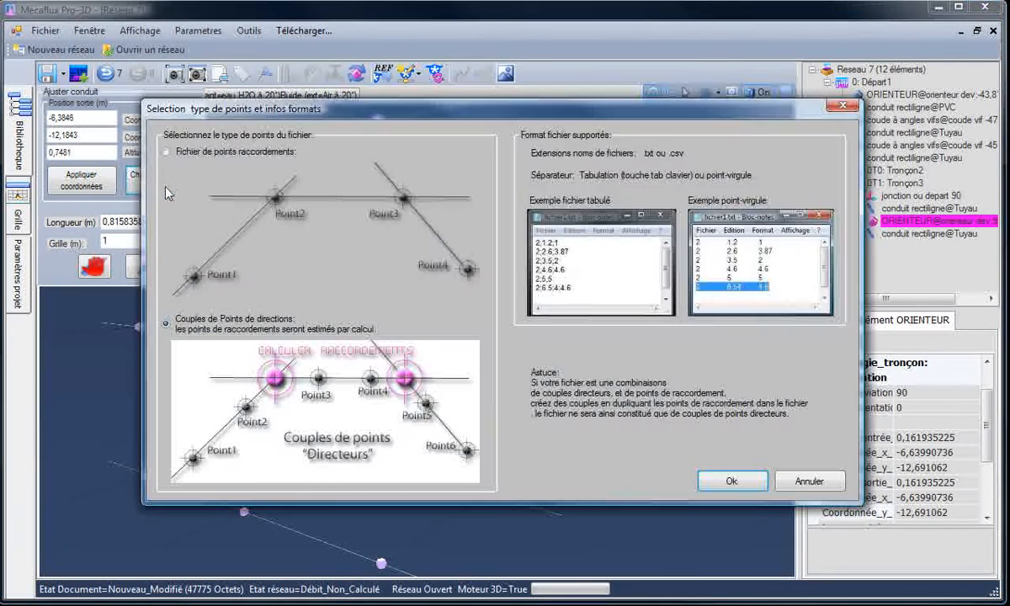
{"action": "left_click_drag", "start_coordinate": [303, 101], "coordinate": [287, 99]}
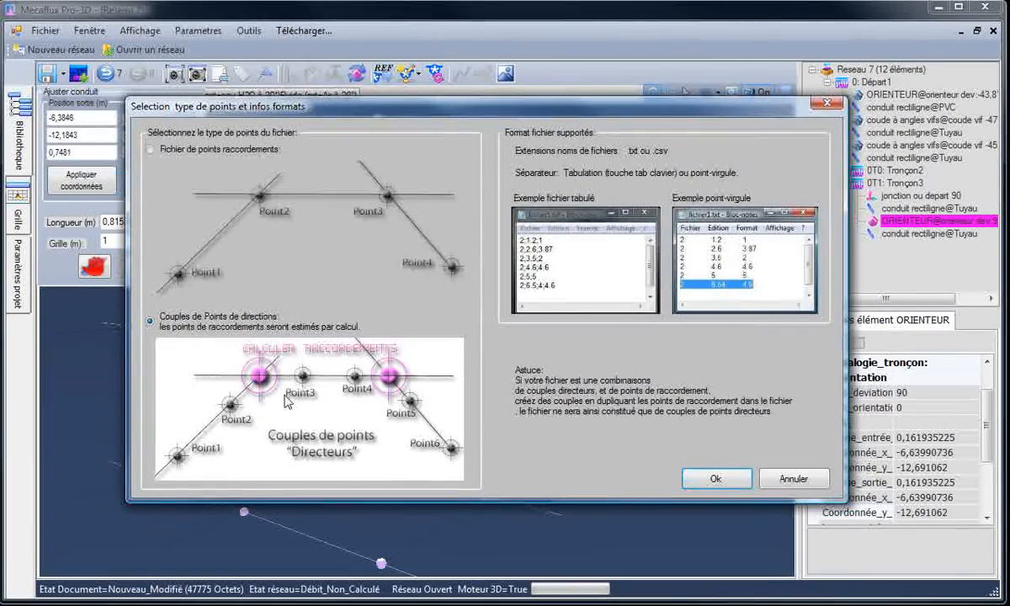
{"action": "left_click", "coordinate": [712, 480]}
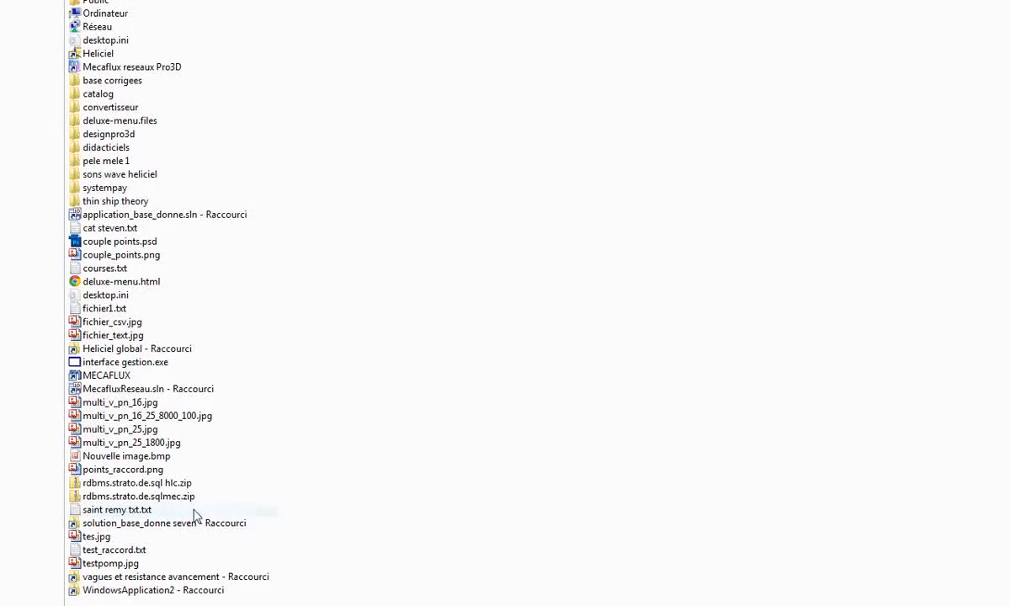
{"action": "double_click", "coordinate": [193, 510]}
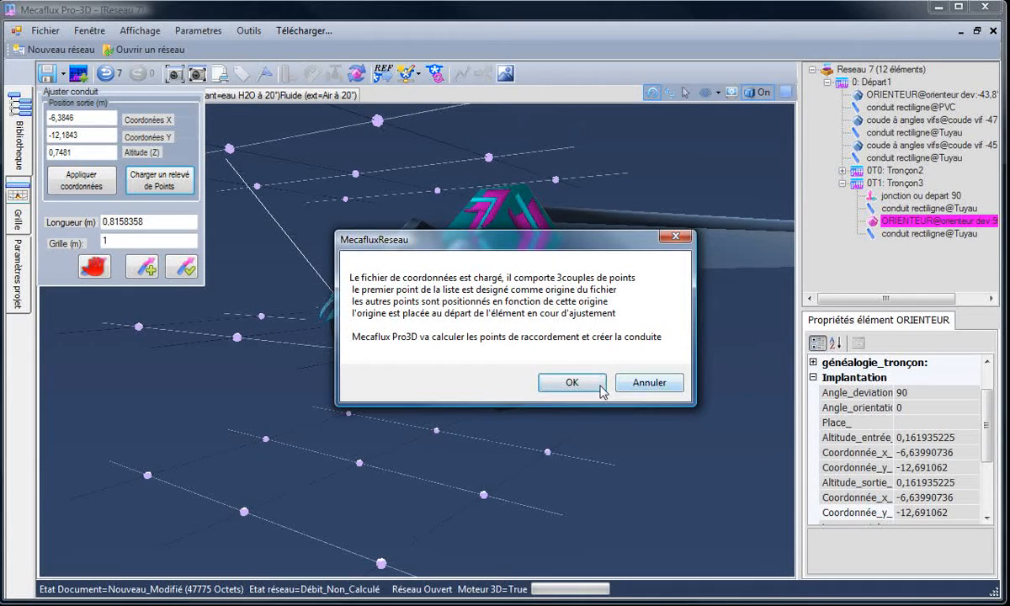
{"action": "left_click", "coordinate": [592, 386]}
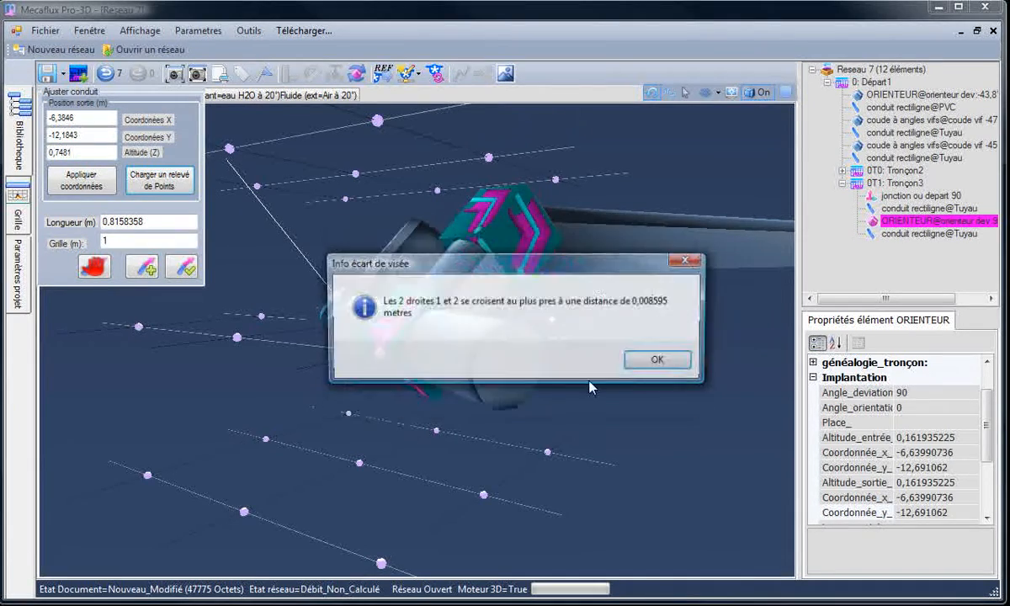
{"action": "left_click", "coordinate": [664, 360]}
{"action": "left_click", "coordinate": [665, 360]}
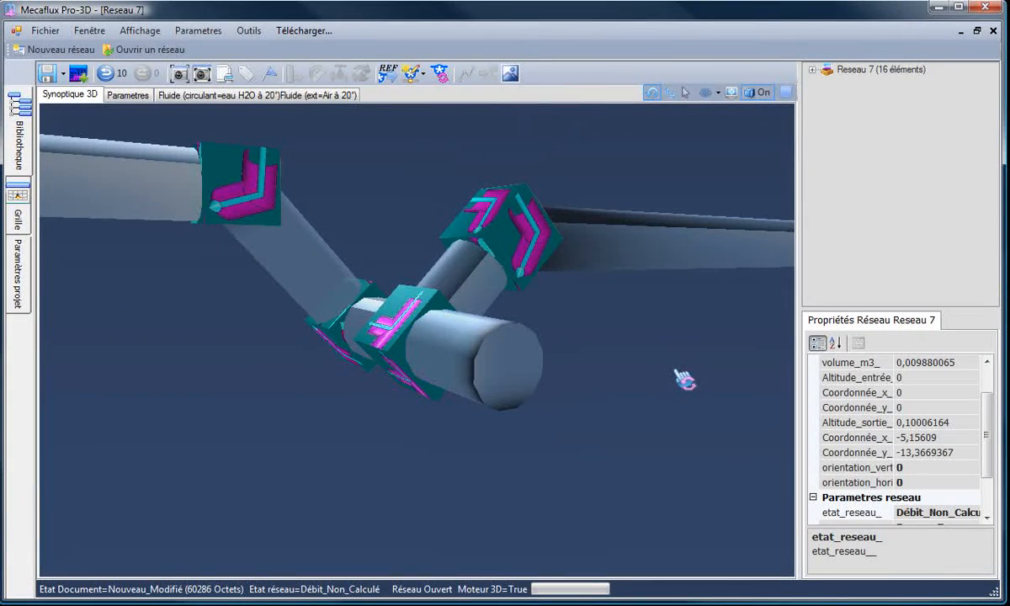
- Continue the network with a new conduit after the straight conduit in Tronçon2
{"action": "left_click_drag", "start_coordinate": [683, 381], "coordinate": [567, 388]}
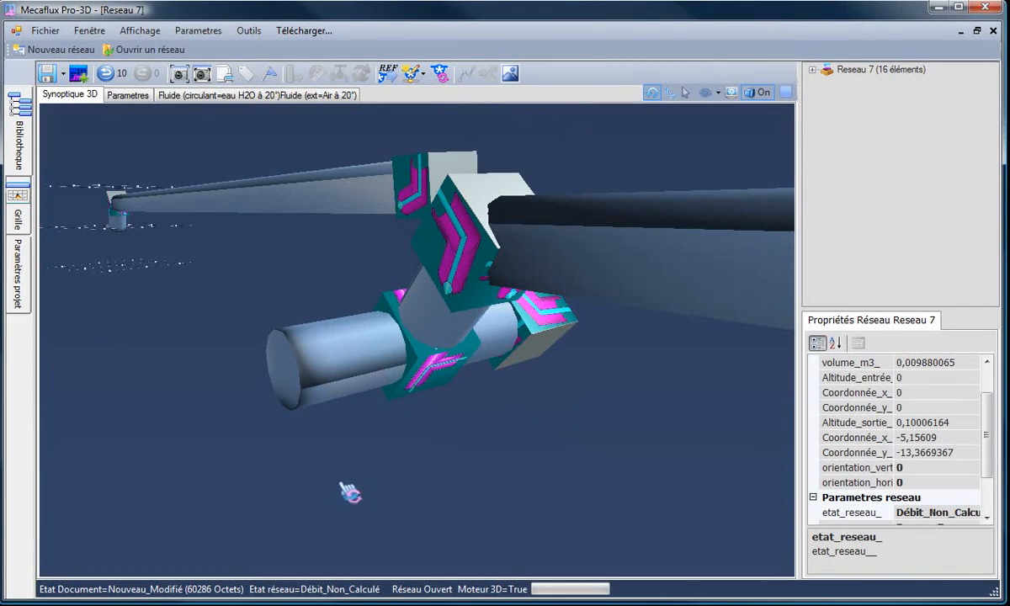
{"action": "left_click_drag", "start_coordinate": [345, 490], "coordinate": [364, 494]}
{"action": "left_click", "coordinate": [345, 394]}
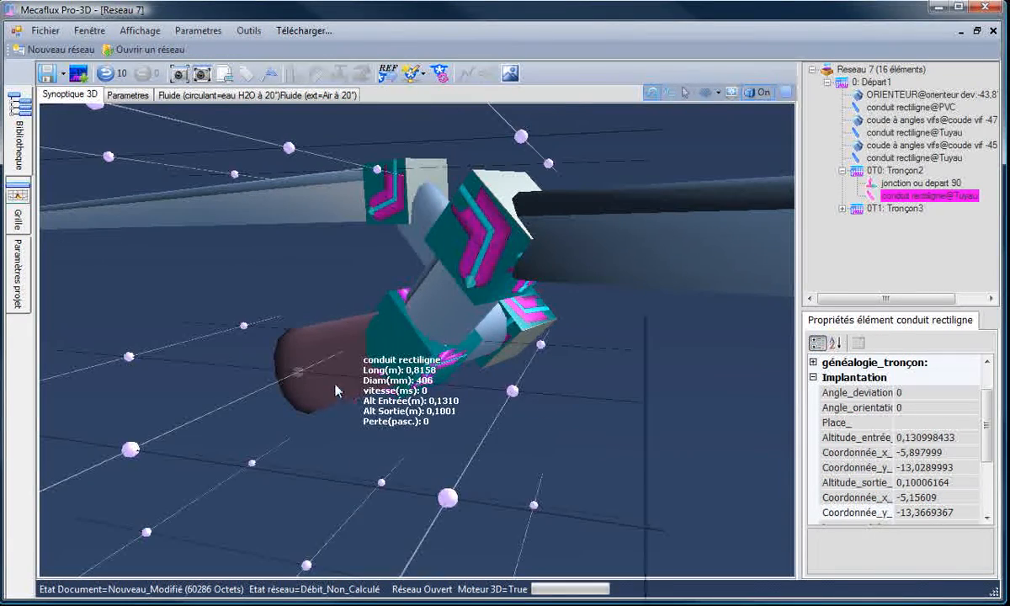
{"action": "right_click", "coordinate": [336, 308]}
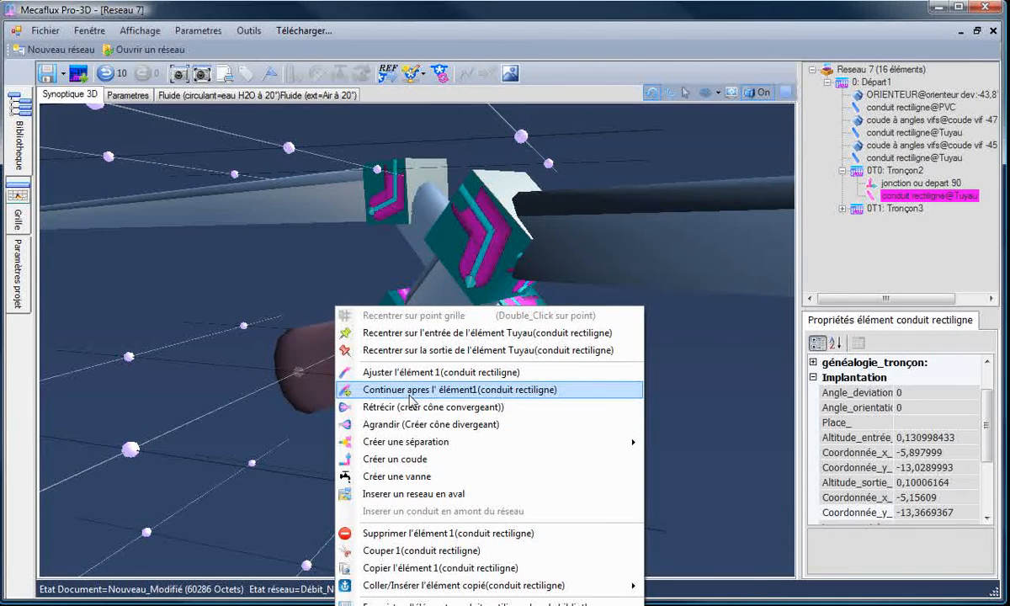
{"action": "left_click", "coordinate": [410, 390]}
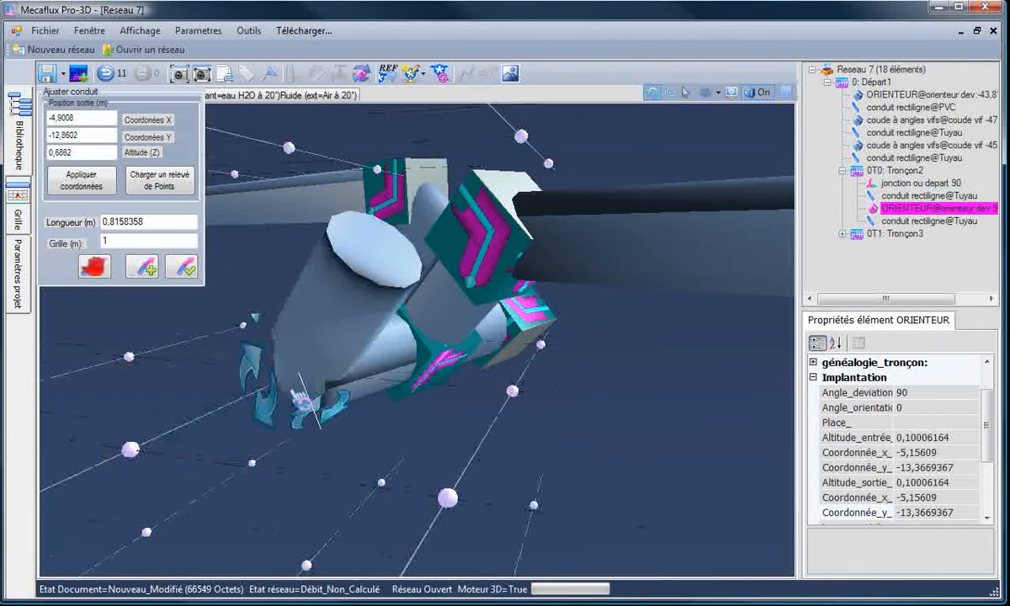
- Load saint remy txt.txt as direction point pairs for Tronçon2 and generate its pipe run
{"action": "left_click", "coordinate": [154, 186]}
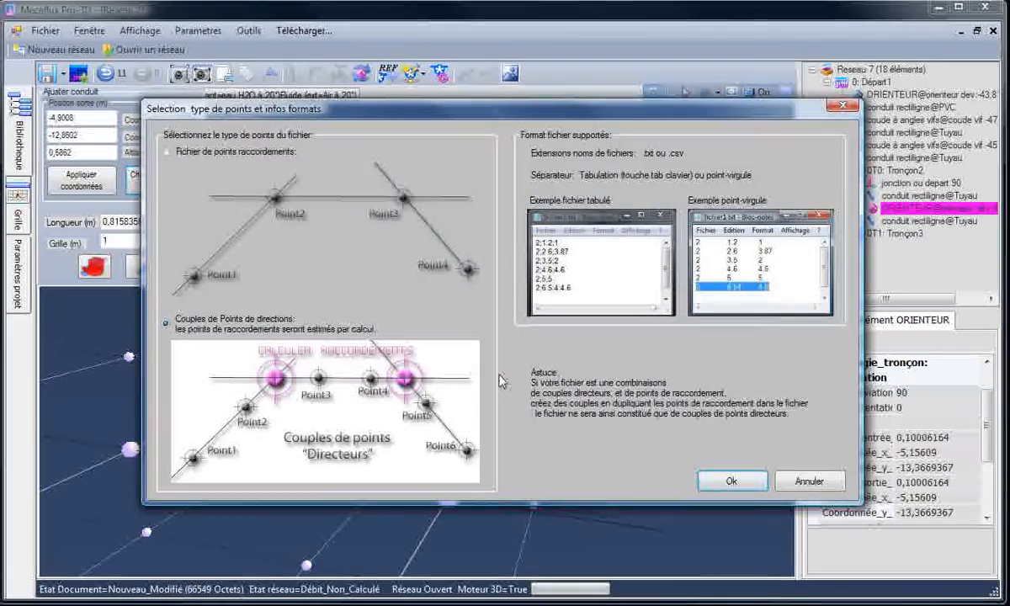
{"action": "left_click", "coordinate": [730, 481]}
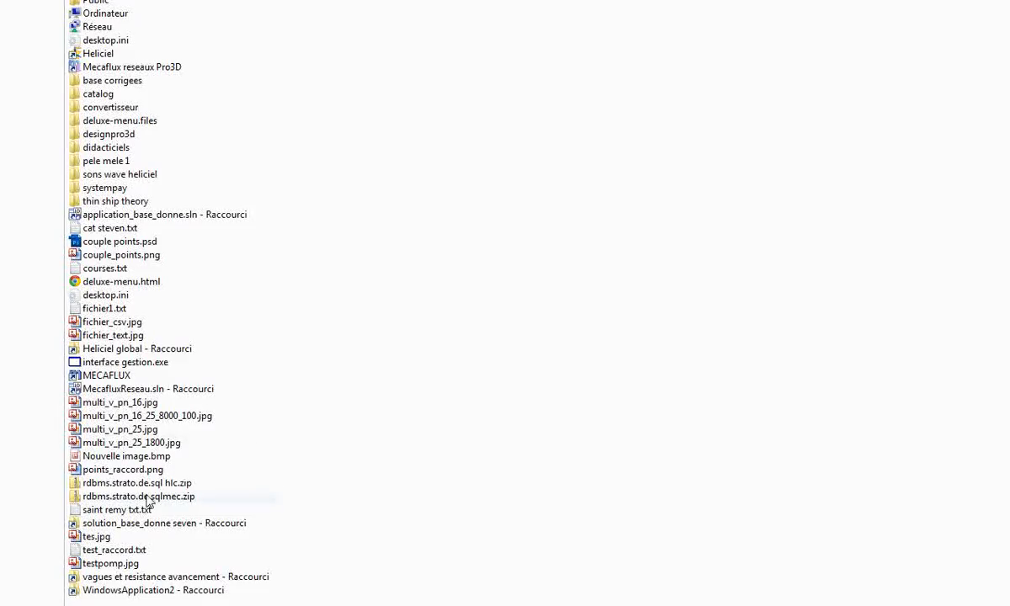
{"action": "double_click", "coordinate": [117, 509]}
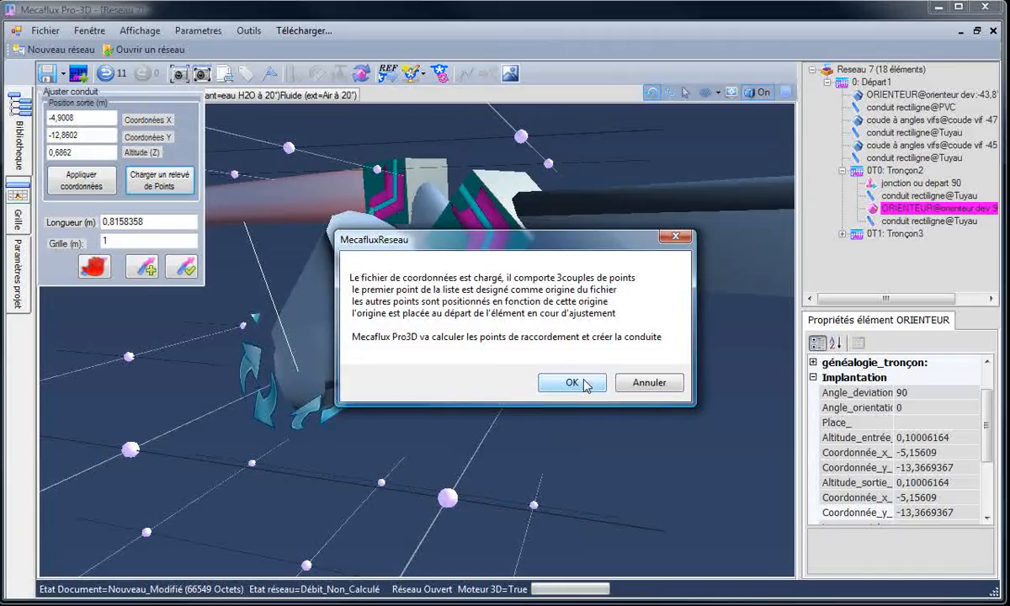
{"action": "left_click", "coordinate": [586, 385]}
{"action": "left_click", "coordinate": [666, 361]}
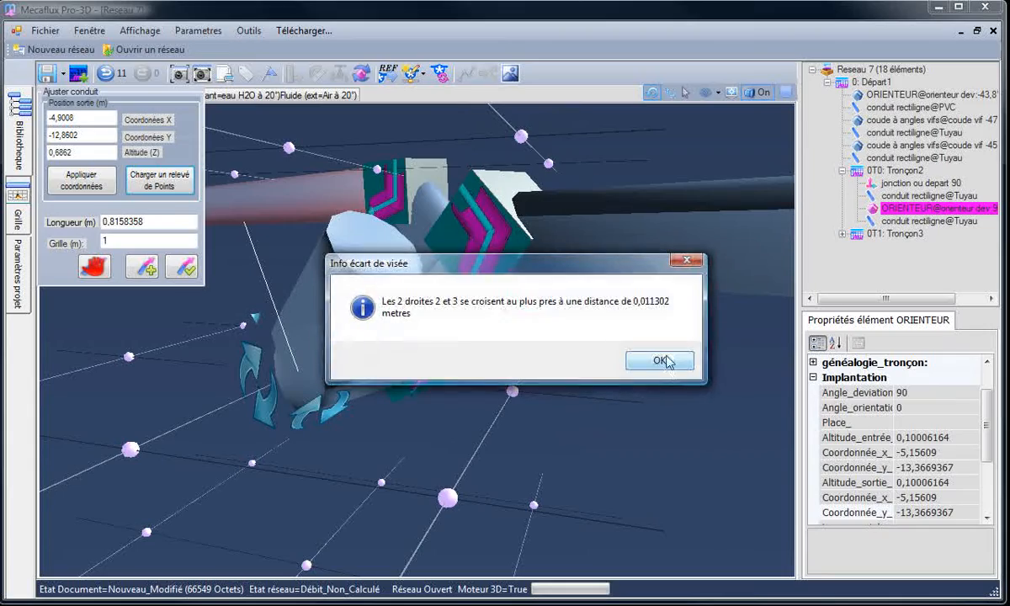
{"action": "left_click", "coordinate": [667, 360]}
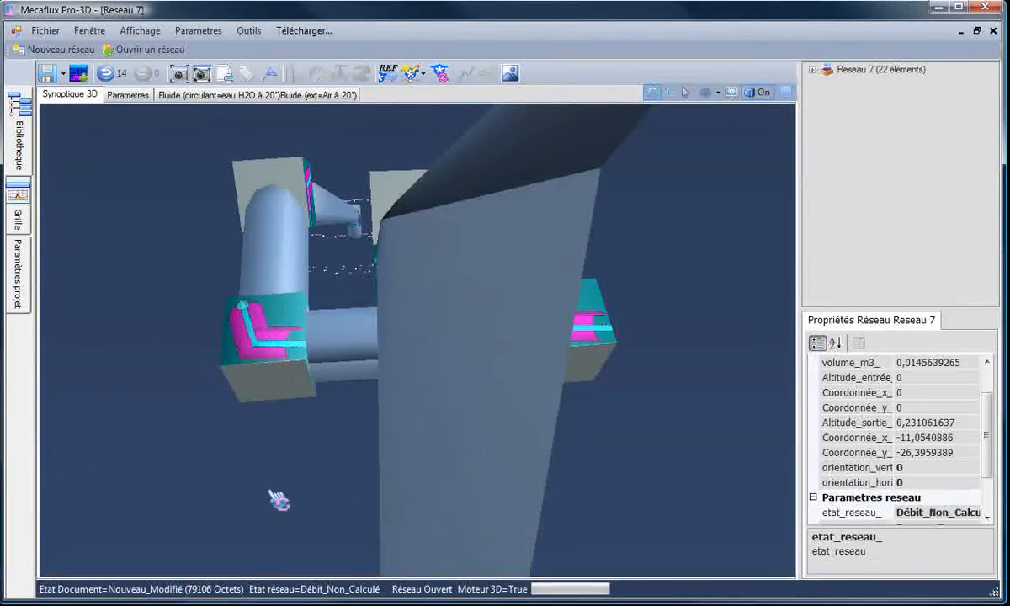
- Create a generator that delivers the 500 m3/h test flow for the network
{"action": "left_click_drag", "start_coordinate": [269, 491], "coordinate": [320, 490]}
{"action": "scroll", "coordinate": [350, 459], "scroll_direction": "down", "scroll_amount": 6}
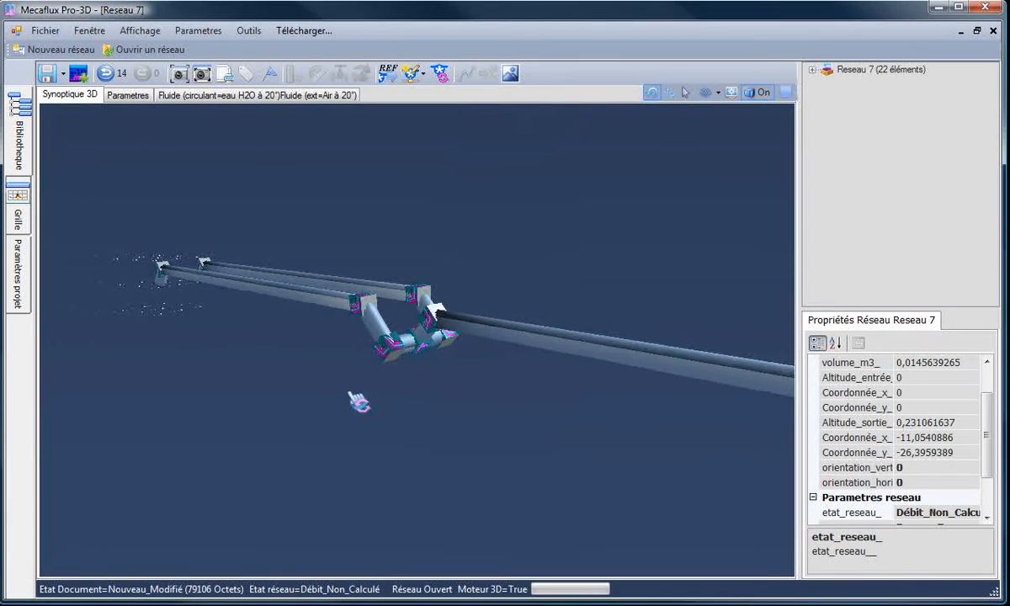
{"action": "left_click_drag", "start_coordinate": [358, 402], "coordinate": [102, 405]}
{"action": "left_click_drag", "start_coordinate": [250, 434], "coordinate": [373, 441]}
{"action": "scroll", "coordinate": [371, 438], "scroll_direction": "down", "scroll_amount": 3}
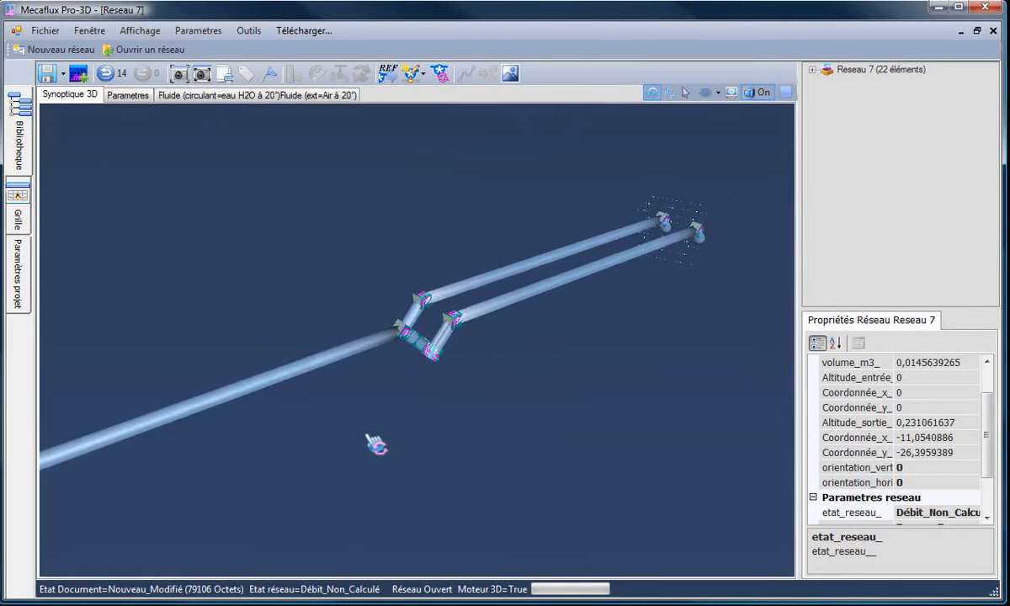
{"action": "left_click", "coordinate": [422, 75]}
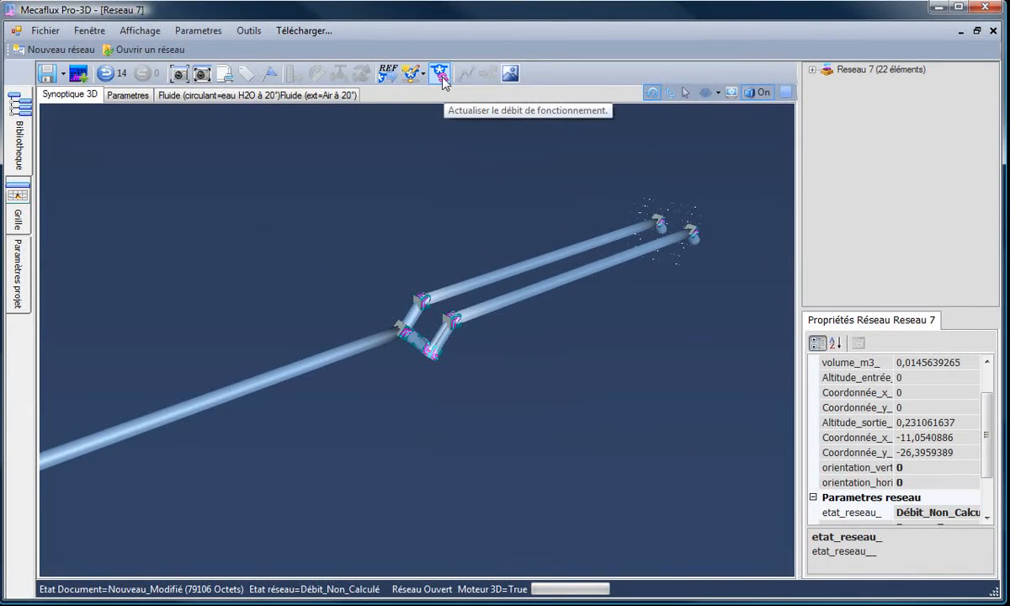
{"action": "left_click", "coordinate": [422, 74]}
{"action": "mouse_move", "coordinate": [463, 124]}
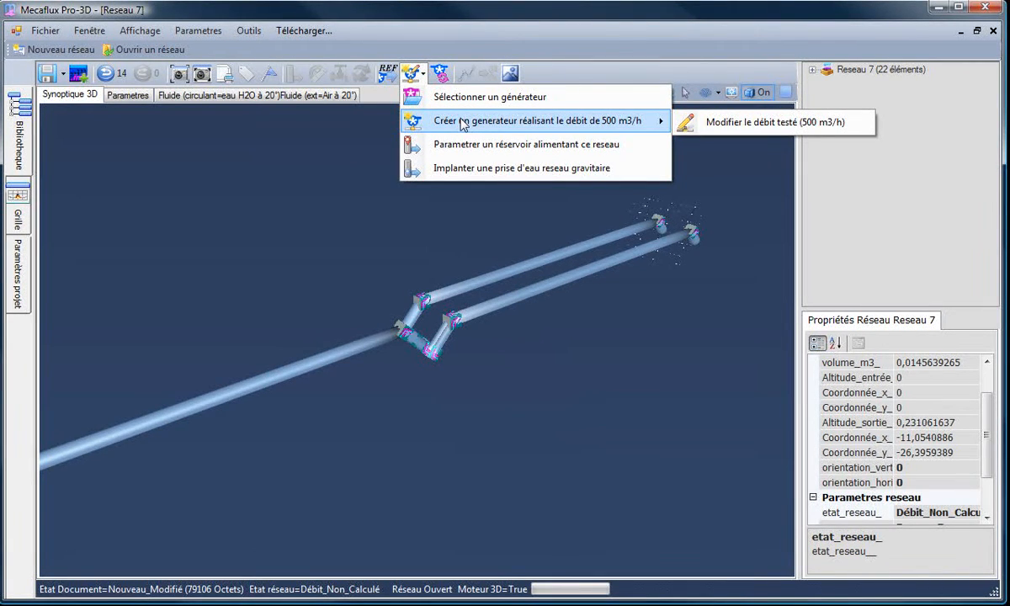
{"action": "left_click", "coordinate": [463, 124]}
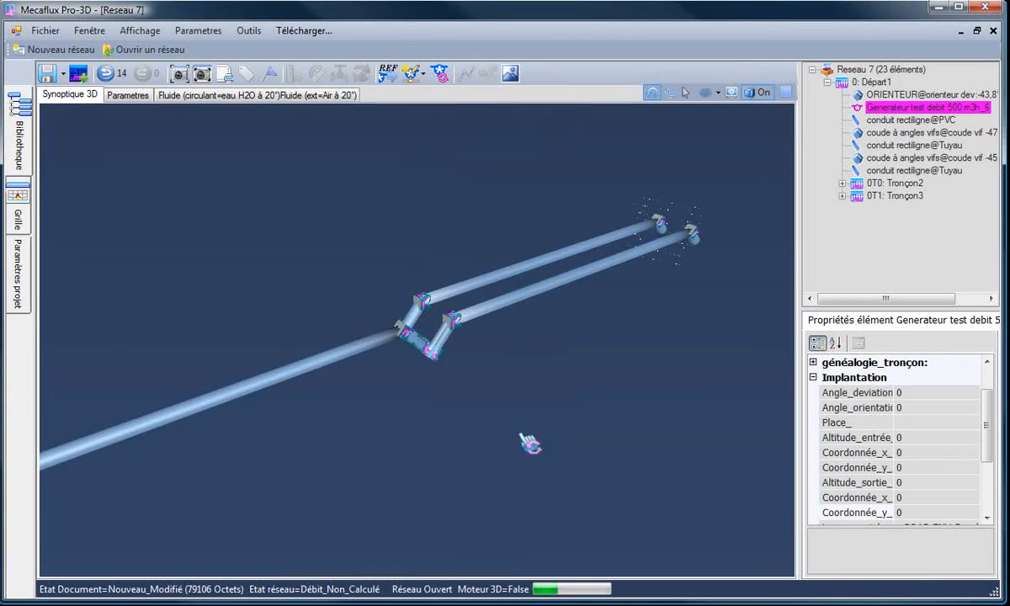
{"action": "left_click", "coordinate": [586, 362]}
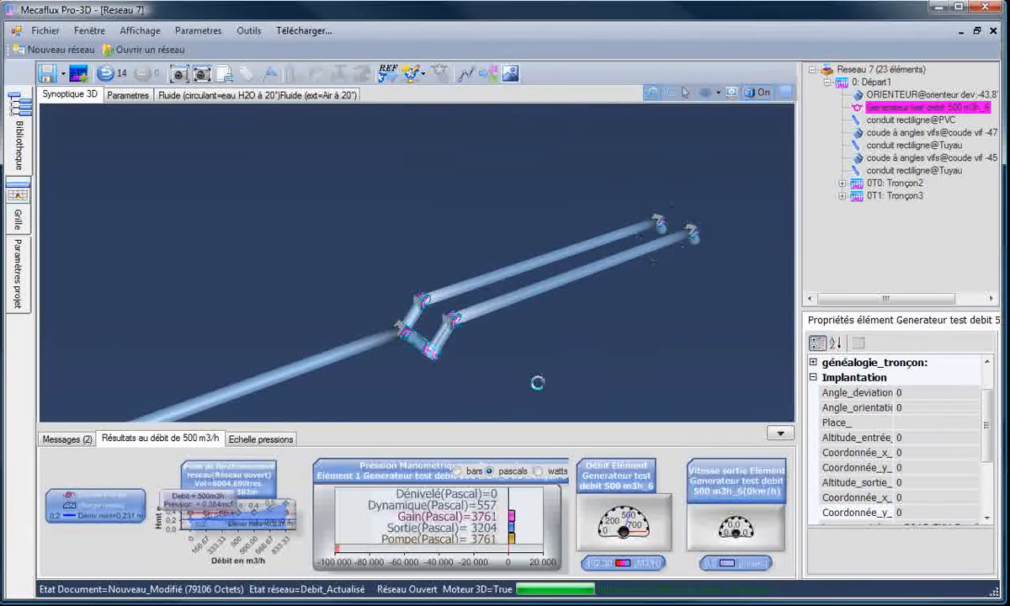
- Display the pressure scale and colour the network elements by pressure to examine them in 3D
{"action": "left_click", "coordinate": [258, 440]}
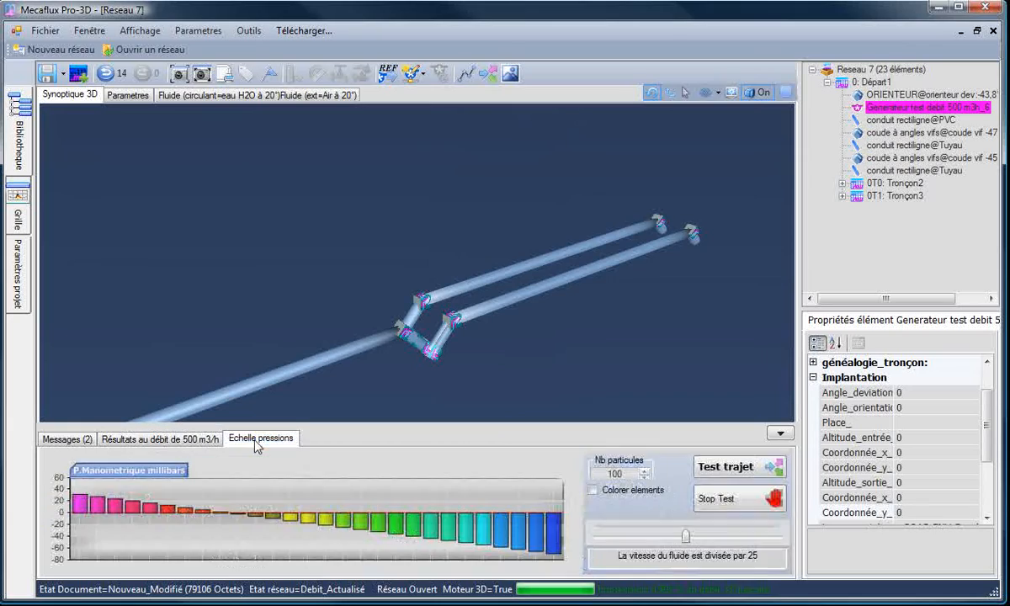
{"action": "left_click", "coordinate": [594, 490]}
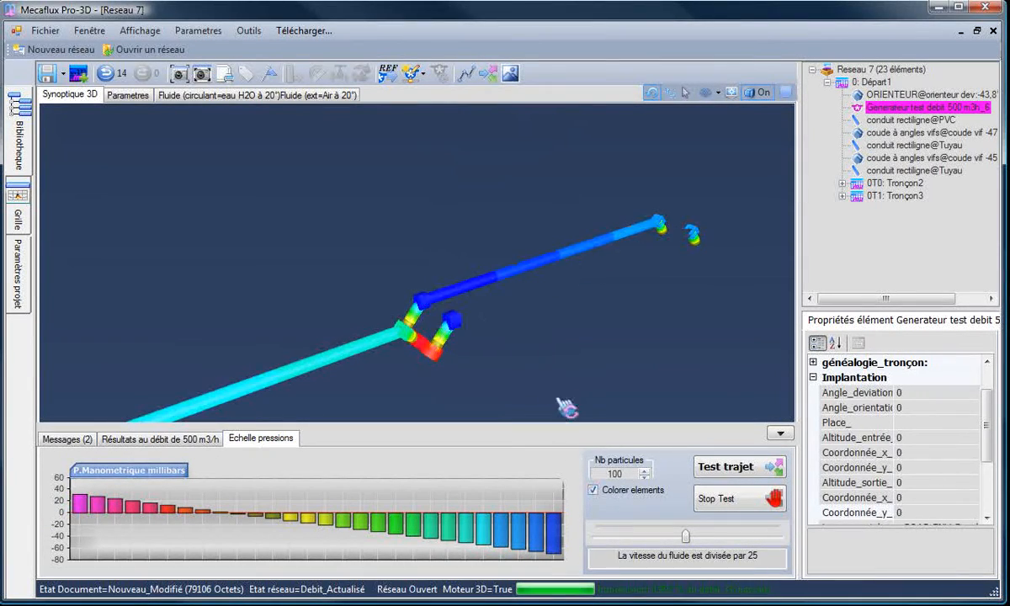
{"action": "left_click", "coordinate": [519, 413]}
{"action": "left_click_drag", "start_coordinate": [519, 412], "coordinate": [630, 346]}
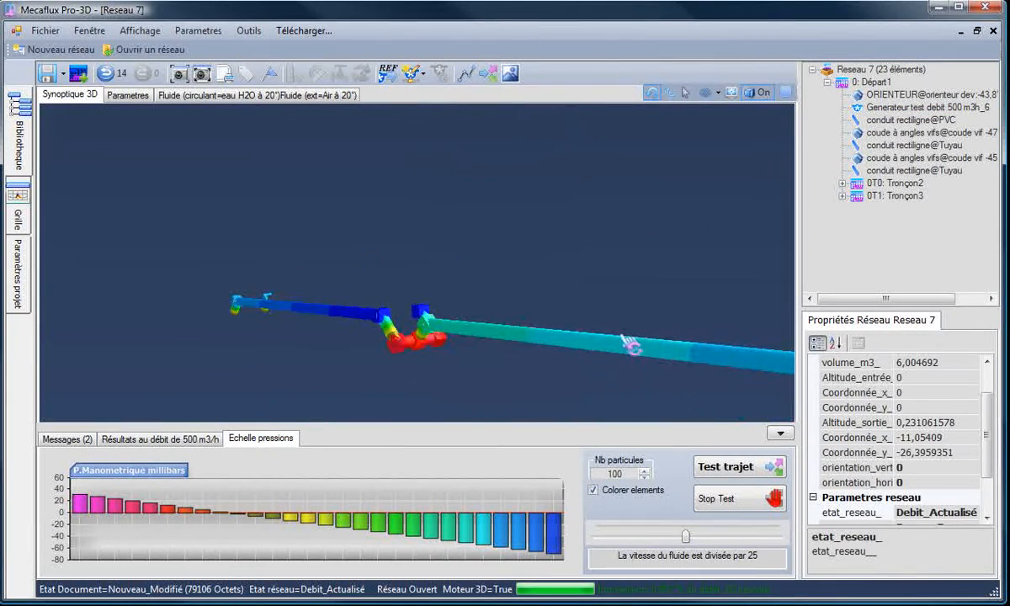
{"action": "left_click_drag", "start_coordinate": [507, 401], "coordinate": [571, 472]}
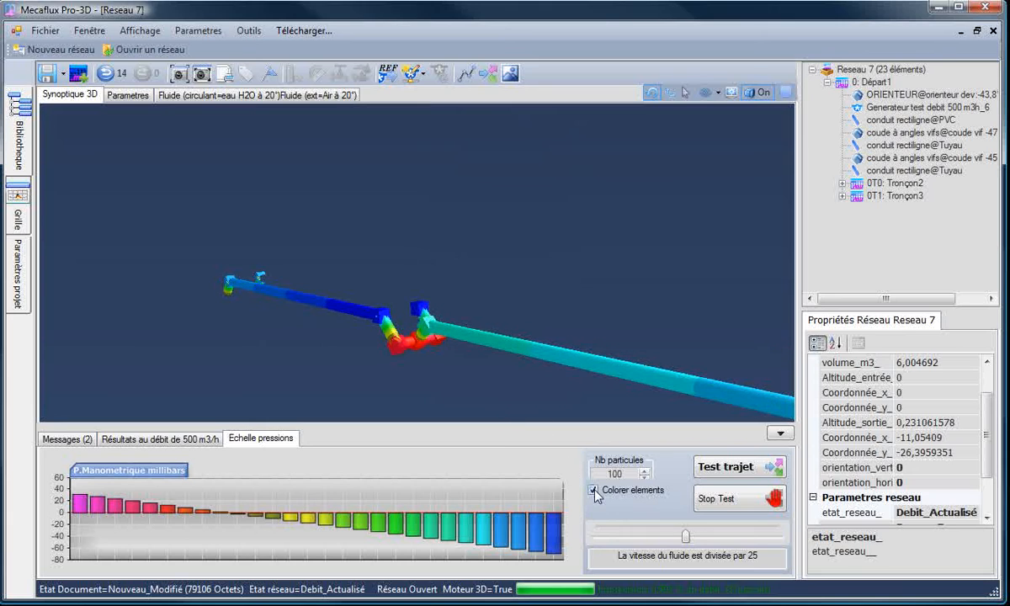
- Turn off the element colouring and run the particle path test with 100 particles at real fluid speed
{"action": "left_click", "coordinate": [594, 490]}
{"action": "left_click_drag", "start_coordinate": [504, 397], "coordinate": [296, 404]}
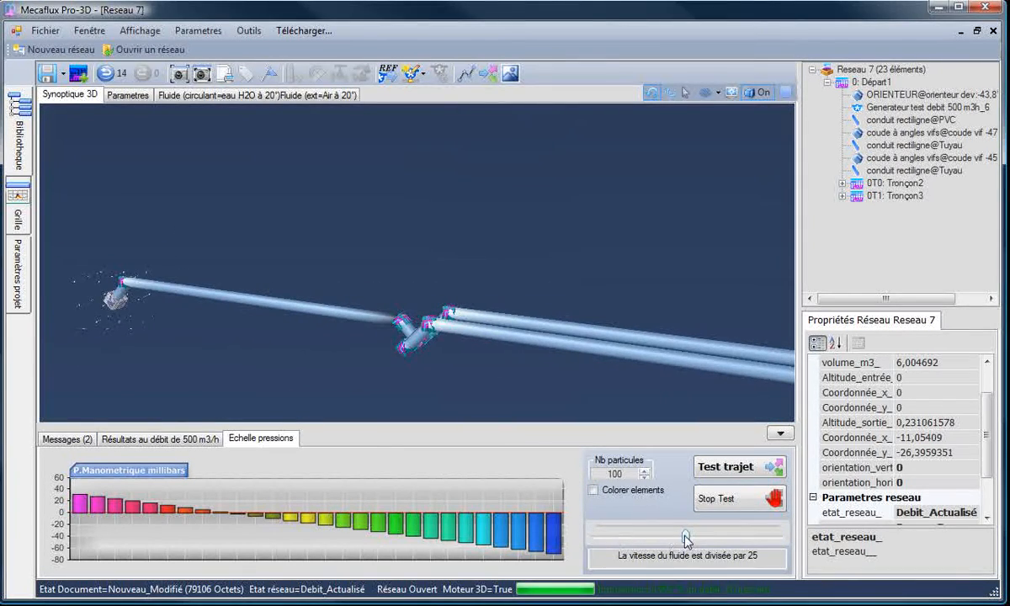
{"action": "left_click", "coordinate": [740, 474]}
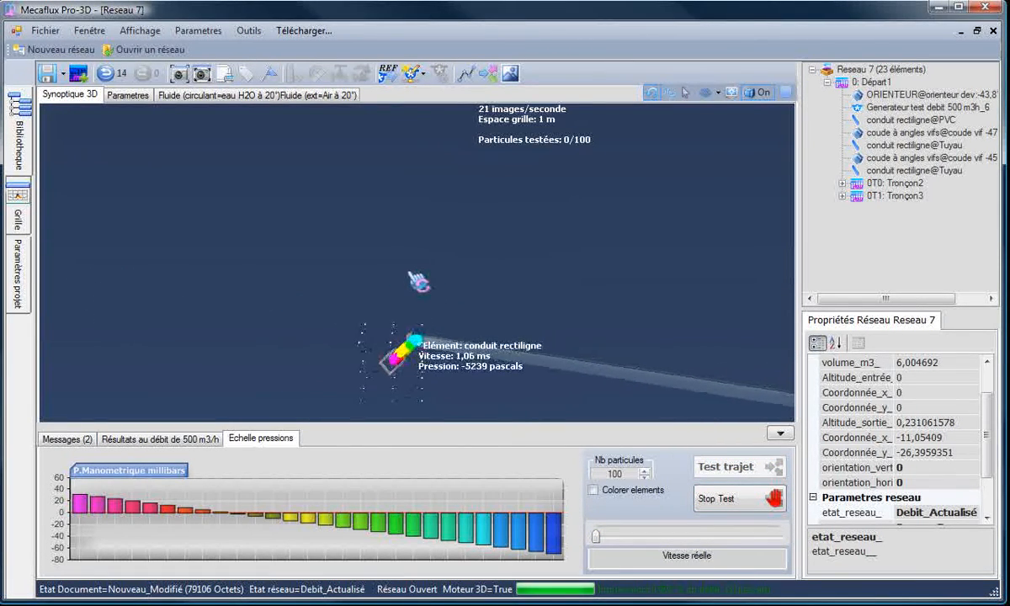